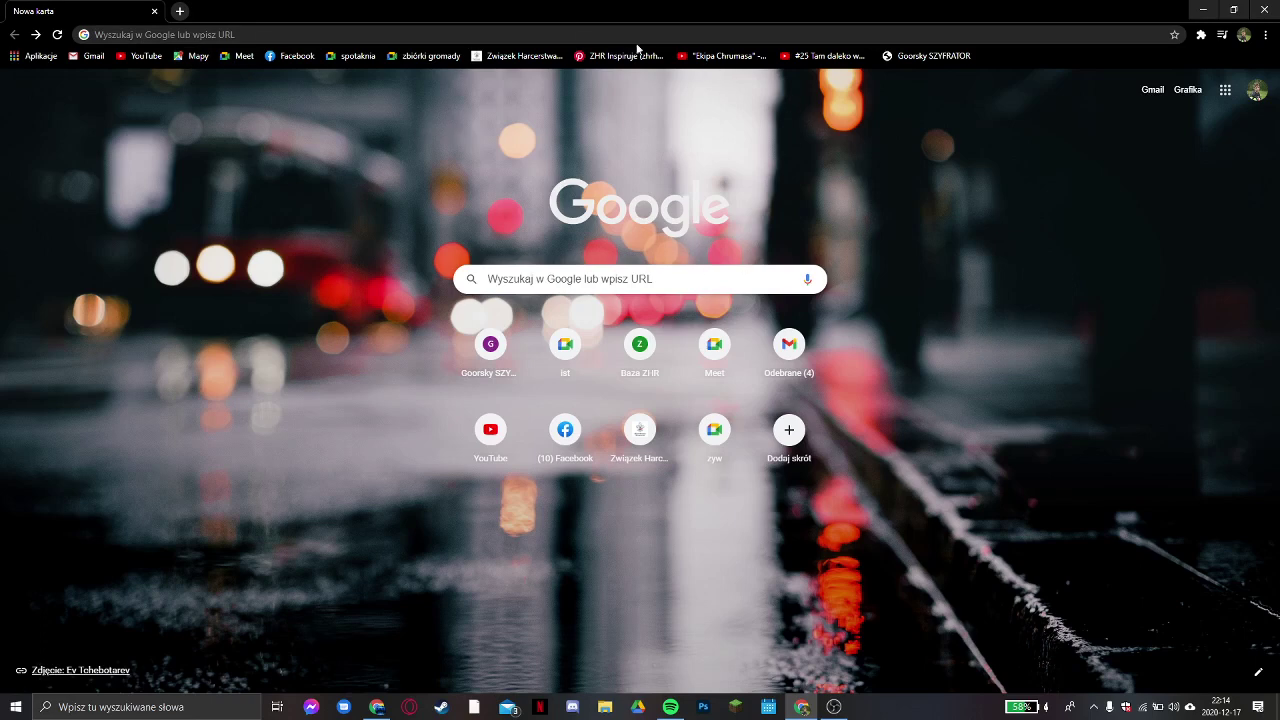
Open the Baza ZHR website at baza.zhr.pl
click(102, 34)
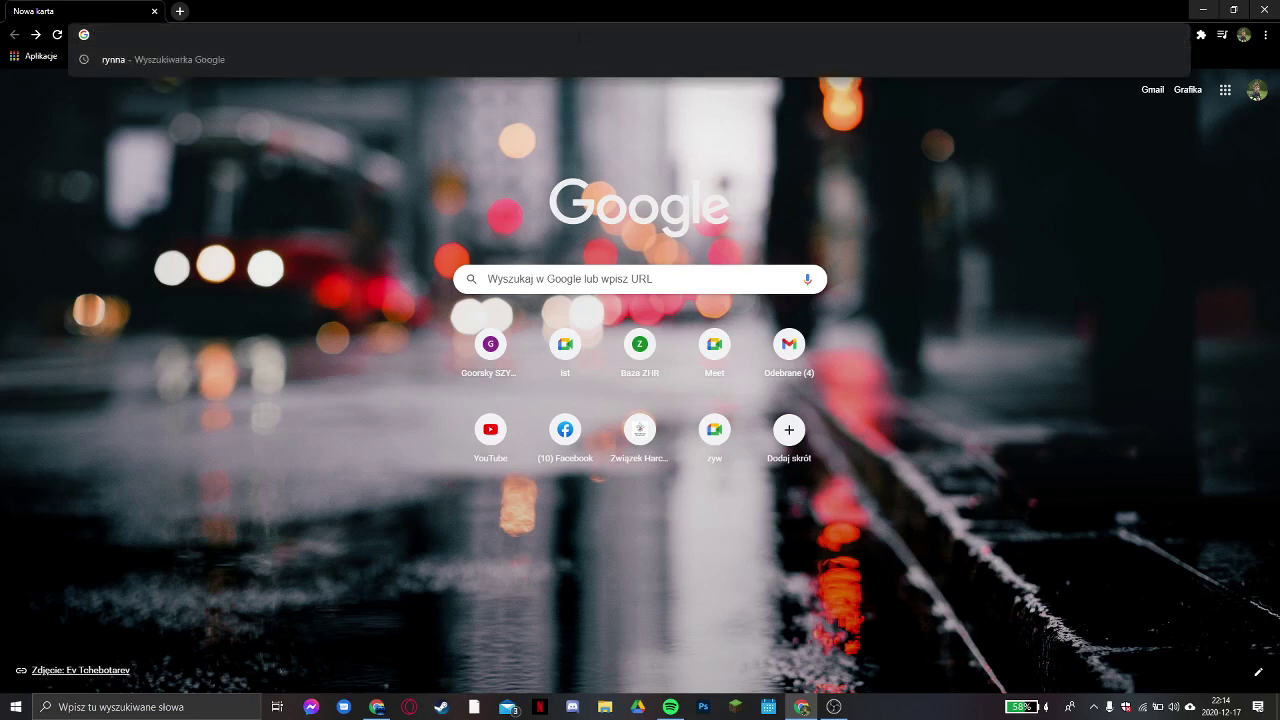
text(baza.)
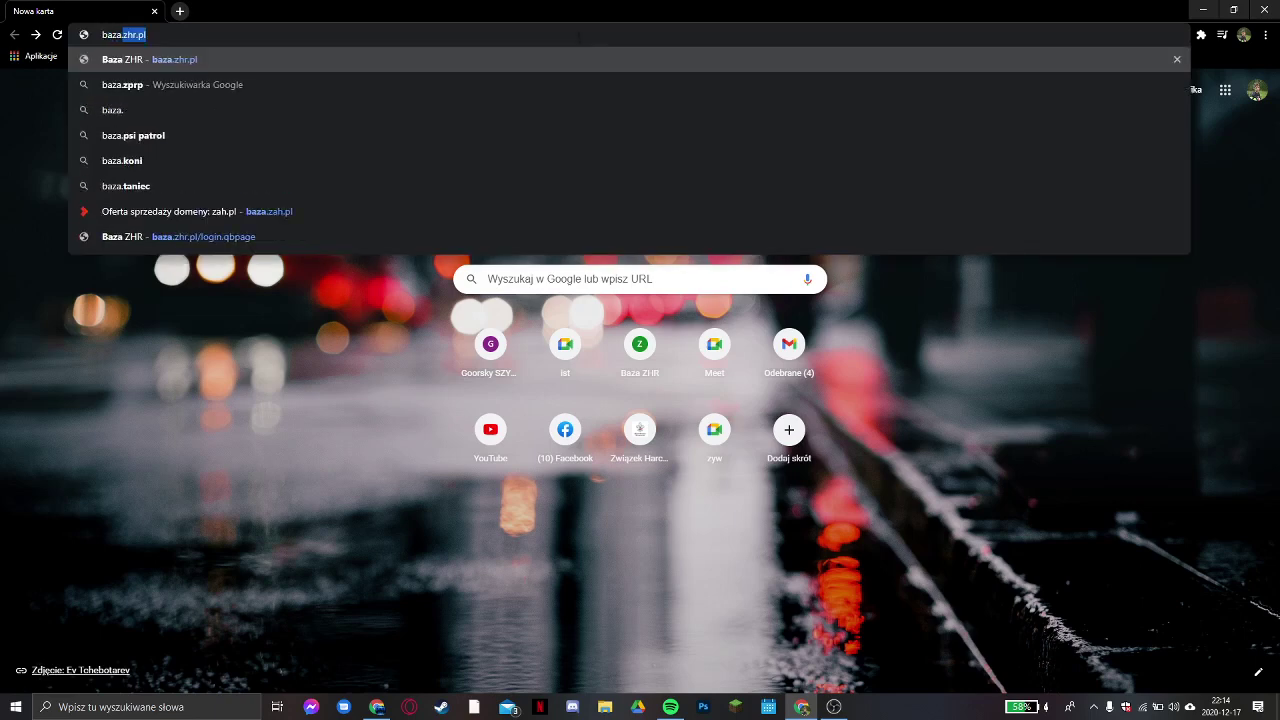
text(zhr.pl)
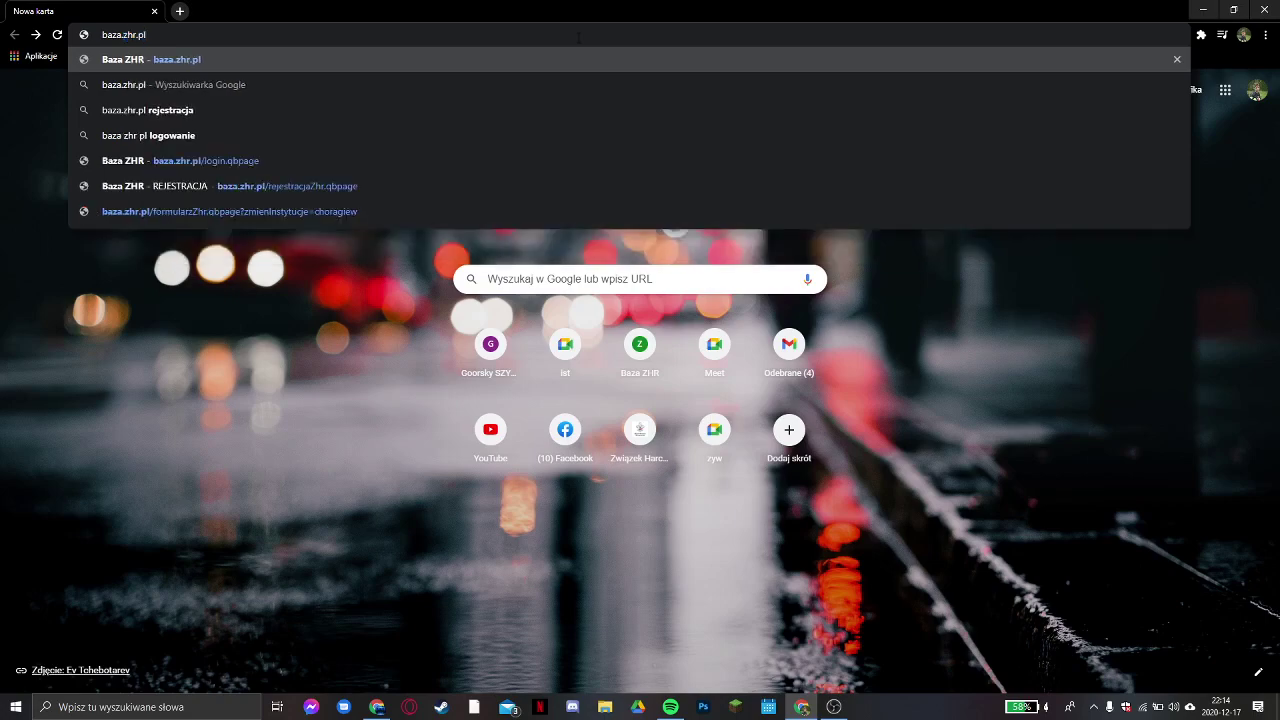
key(Return)
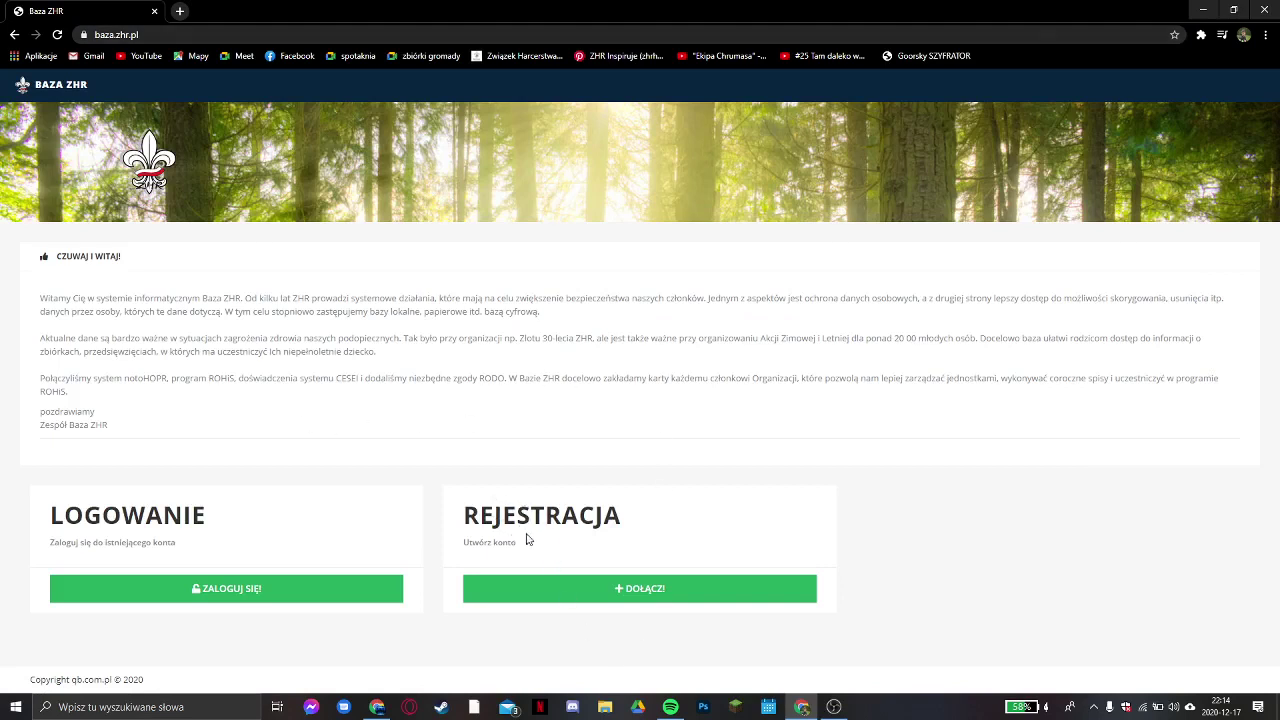
Start a new account registration as a parent or legal guardian and set the number of children to register to 2
click(537, 599)
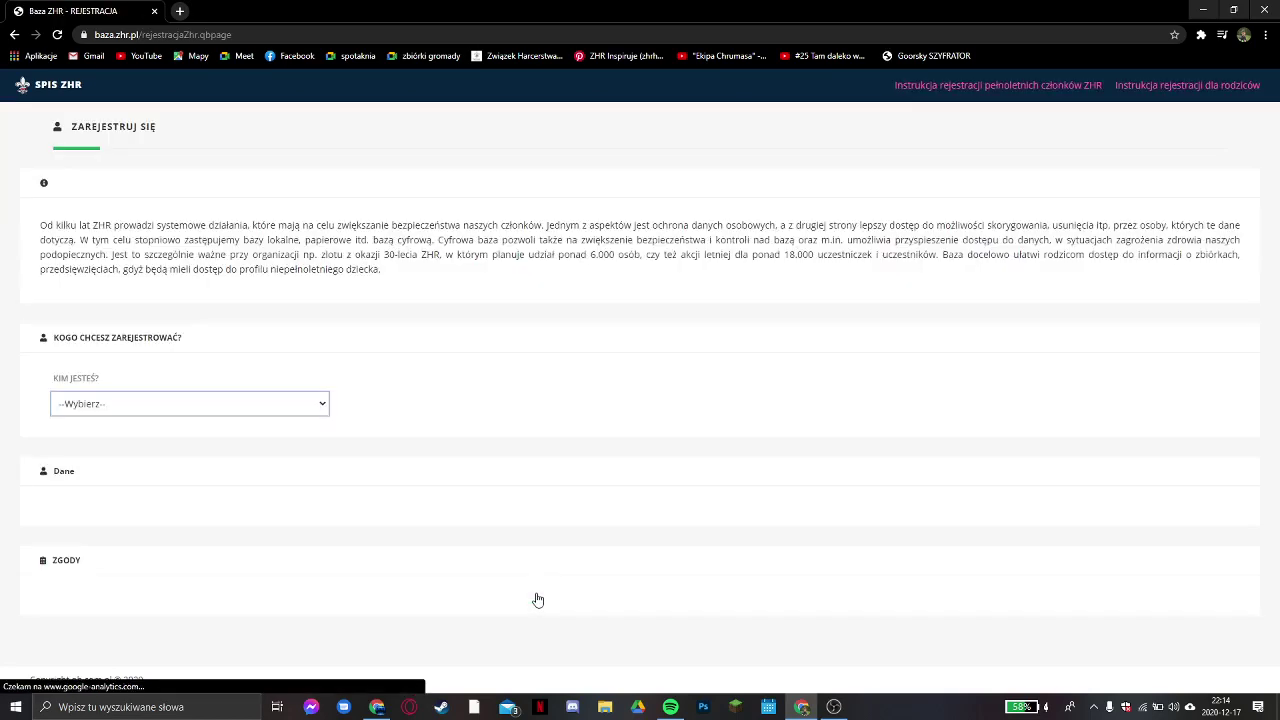
click(228, 408)
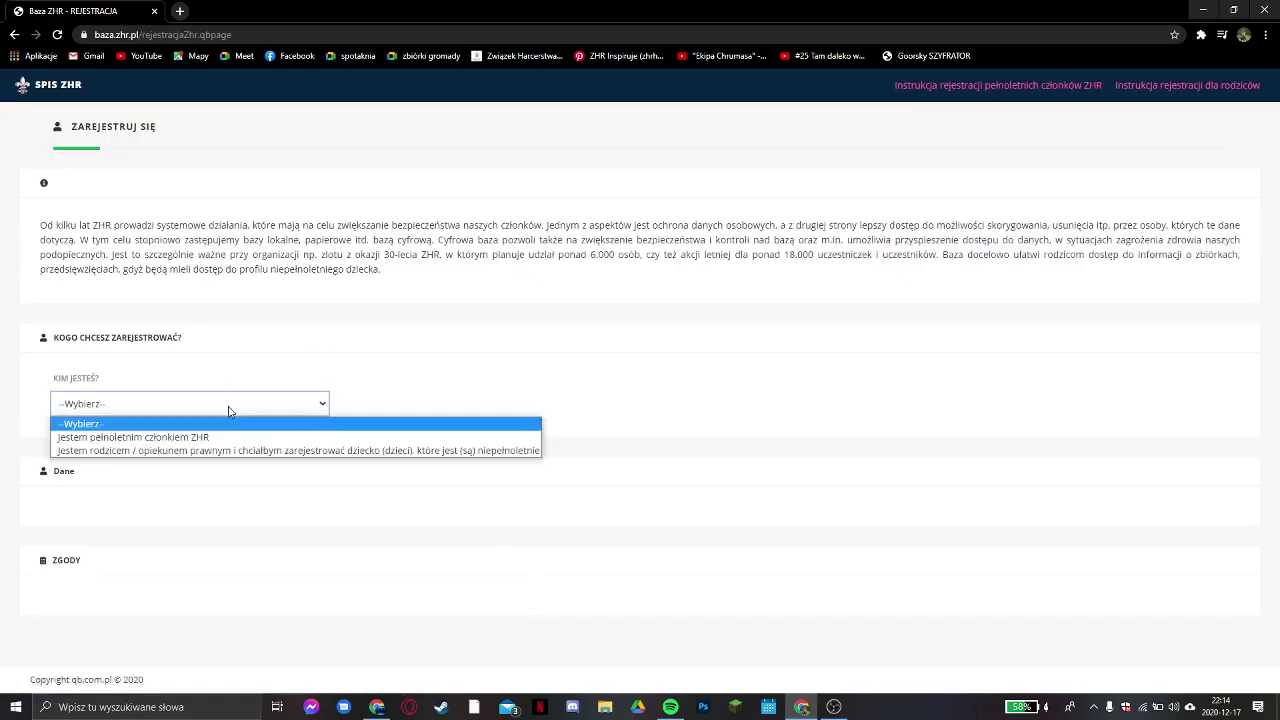
click(198, 450)
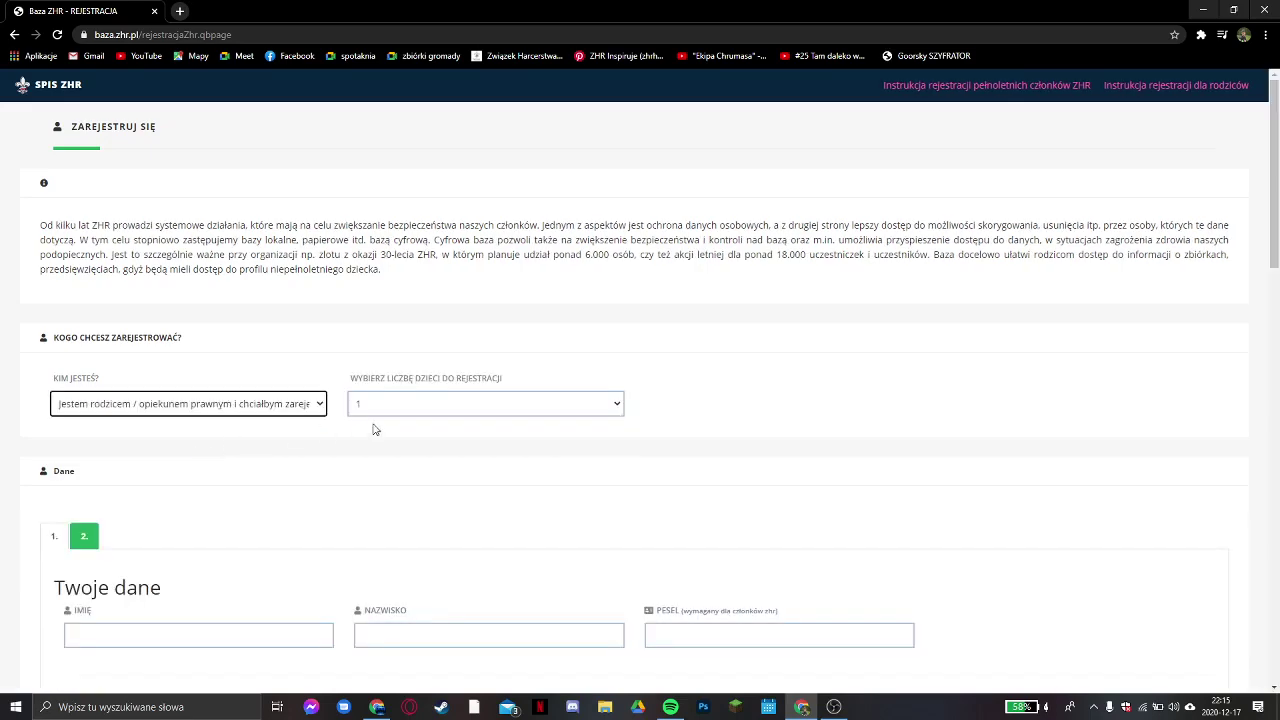
scroll(375, 425, down, 1)
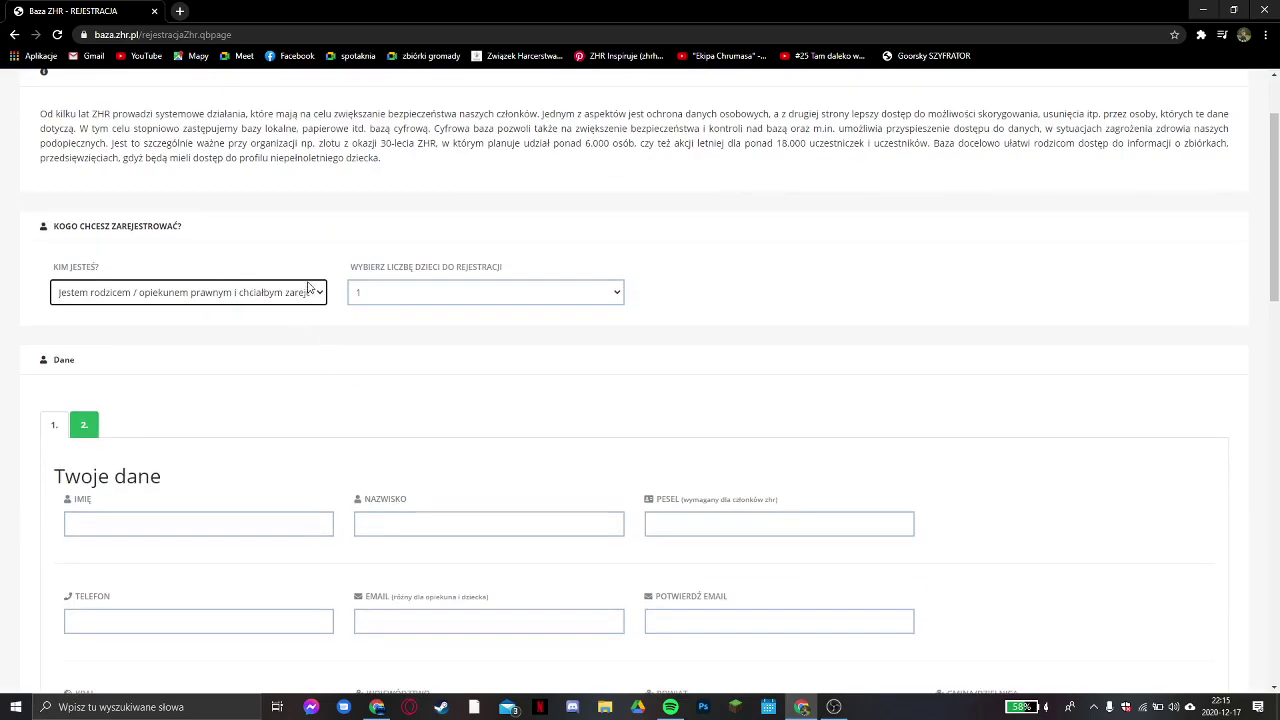
click(370, 300)
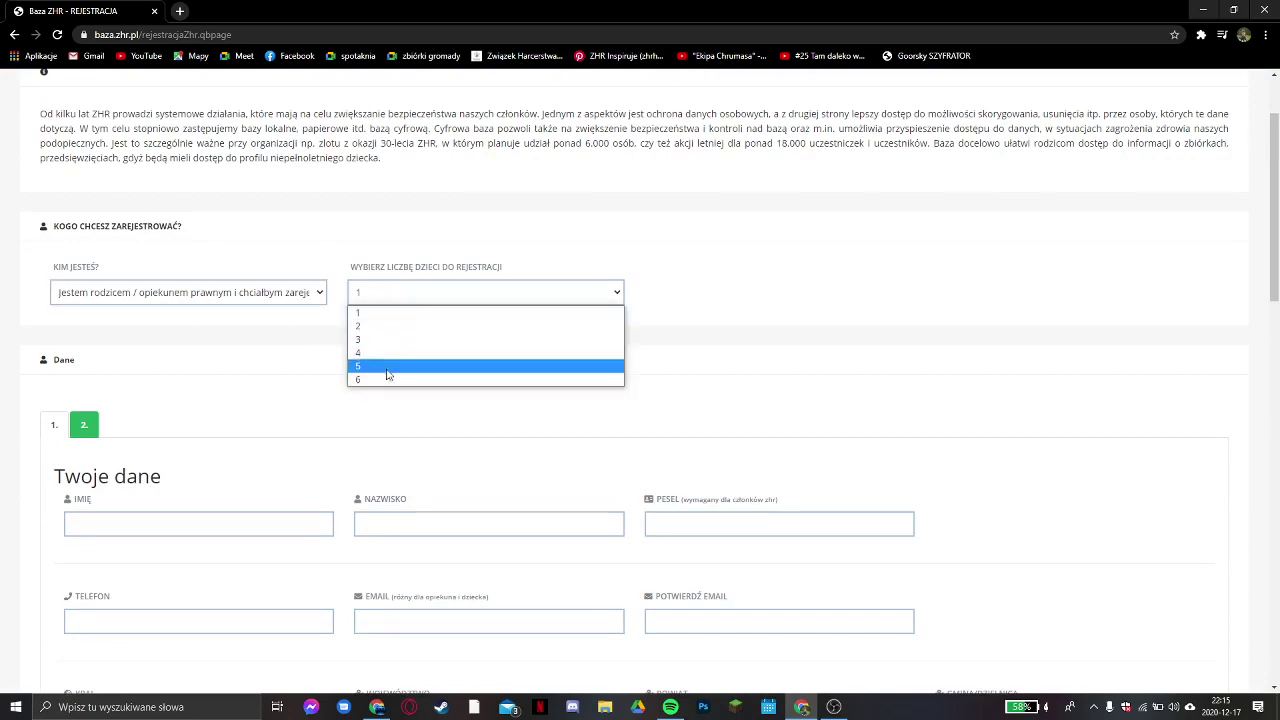
click(375, 314)
scroll(330, 320, down, 4)
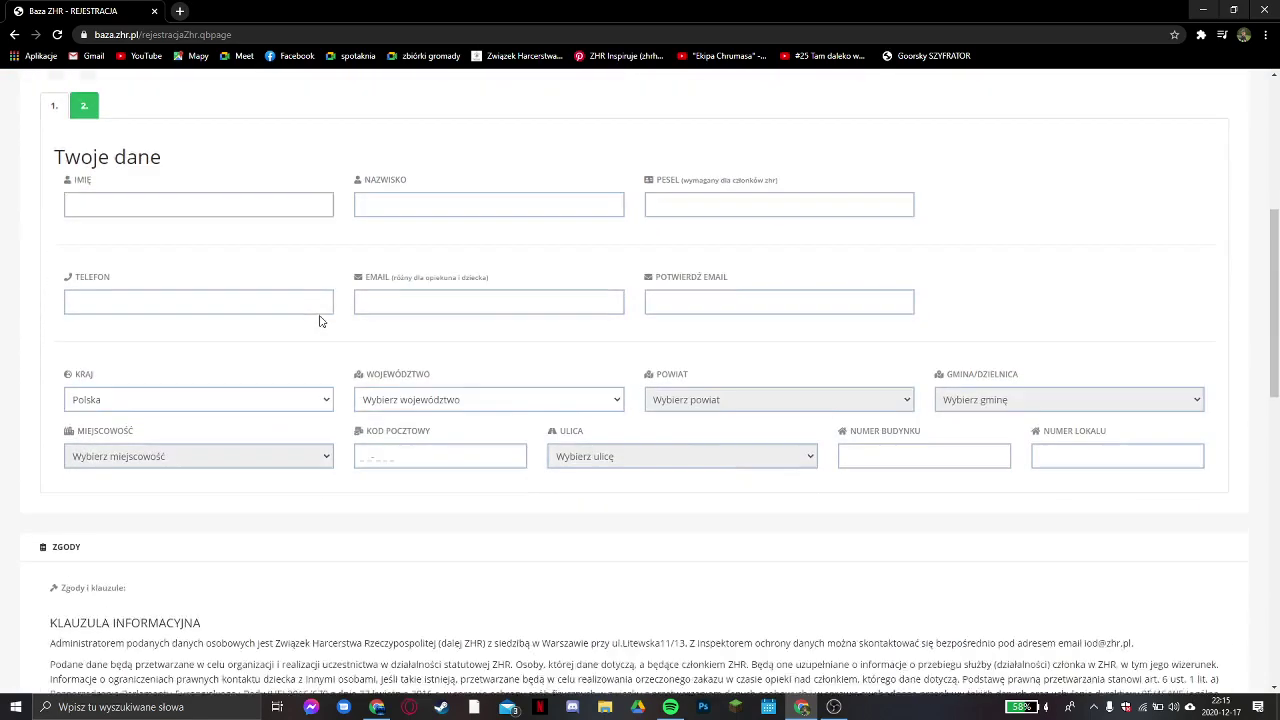
scroll(366, 329, up, 4)
click(422, 300)
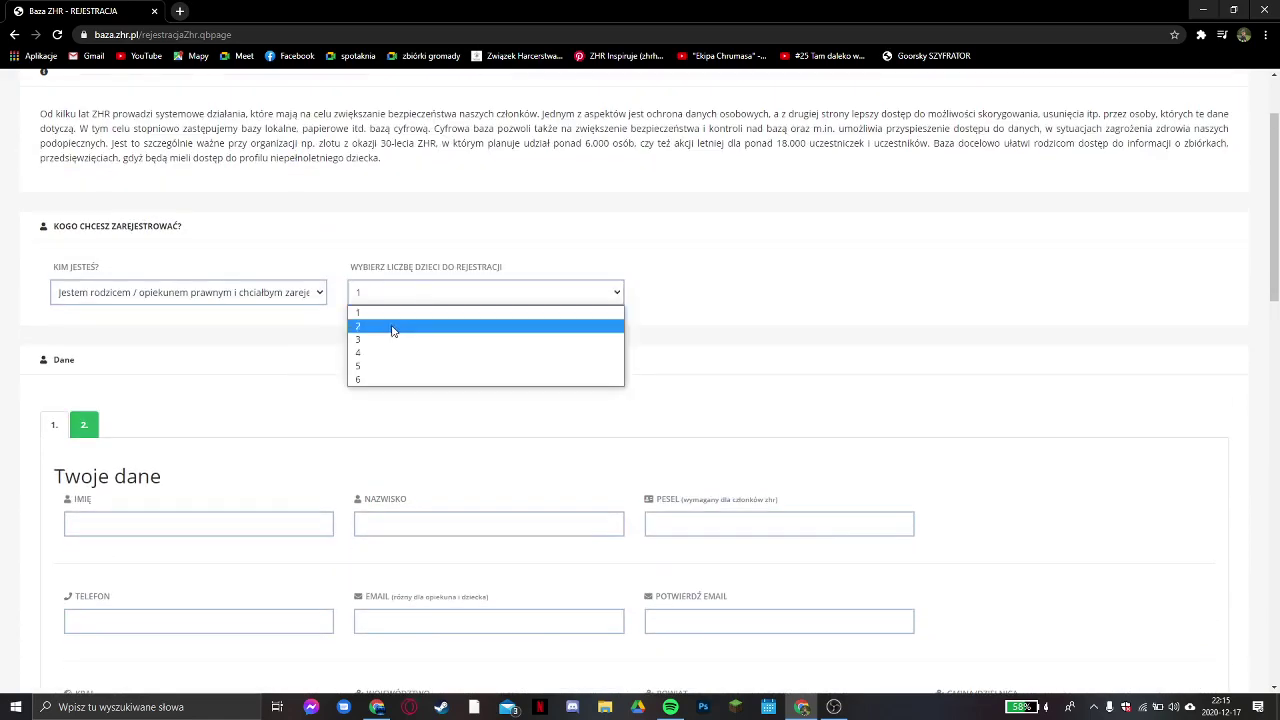
click(390, 327)
Examine the registration fields for the parent and the children, including the option to use the parent's address for a child
scroll(214, 346, down, 2)
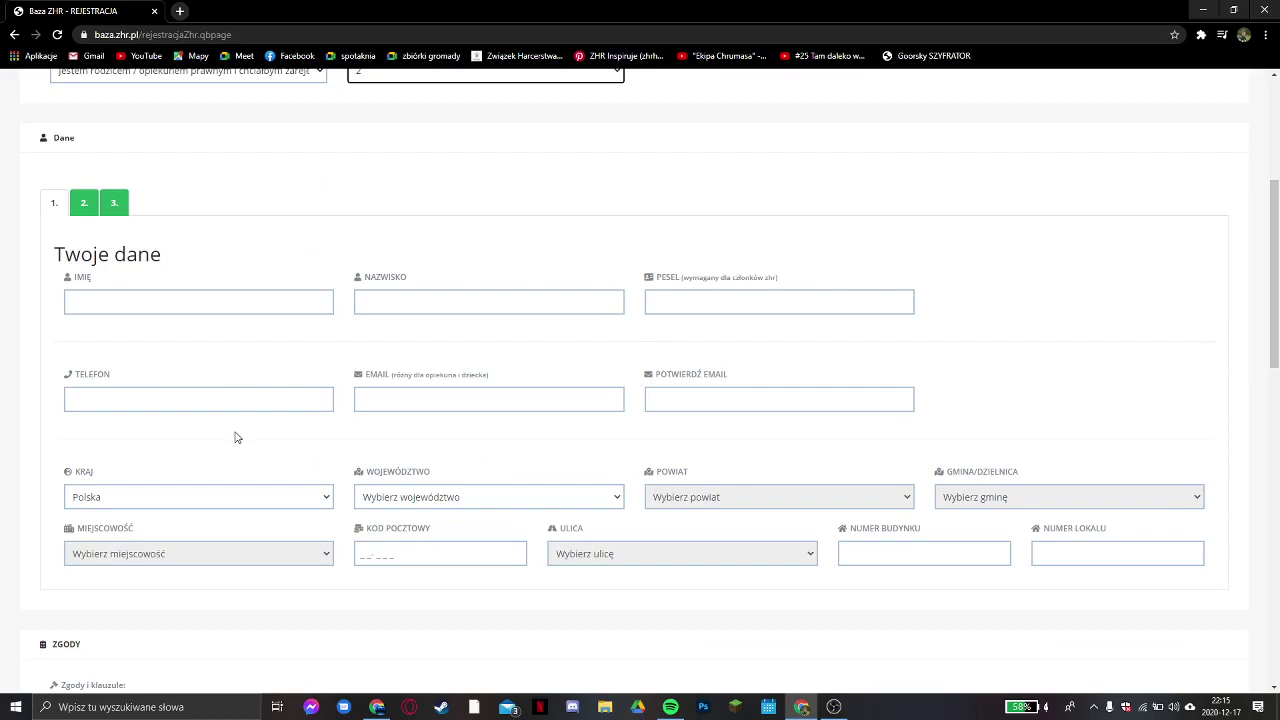
scroll(136, 465, down, 1)
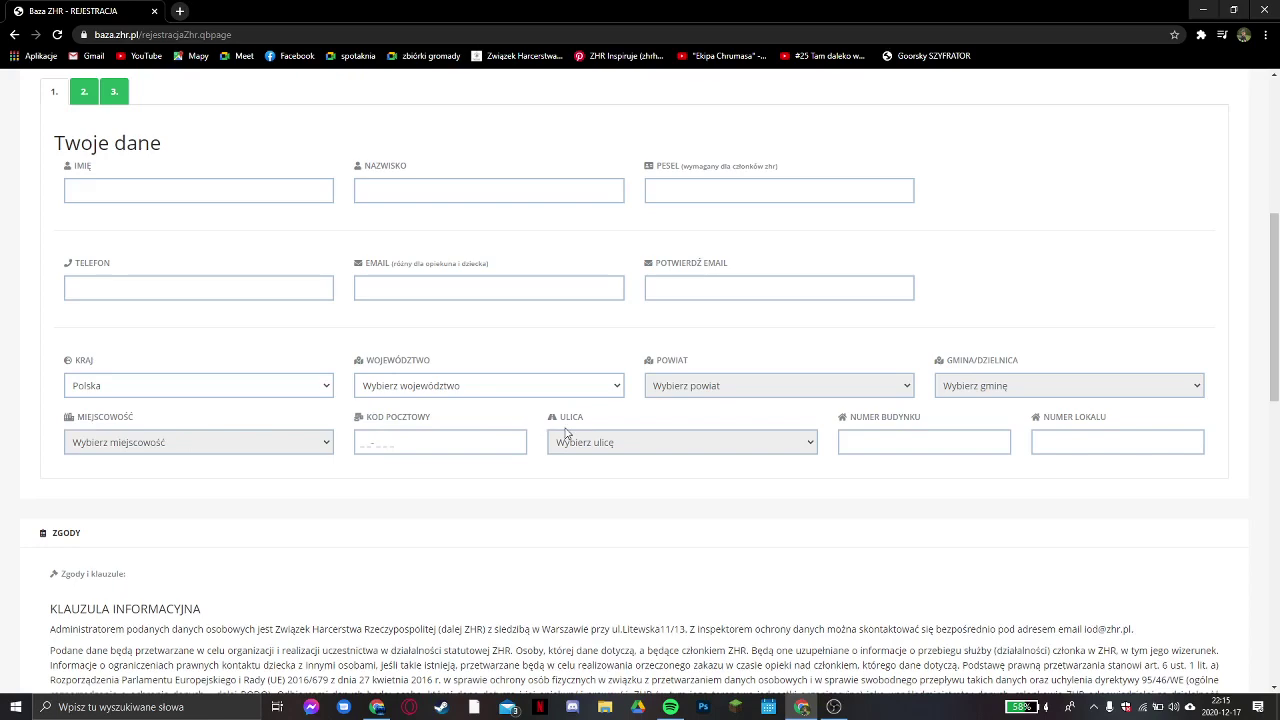
scroll(1011, 438, up, 2)
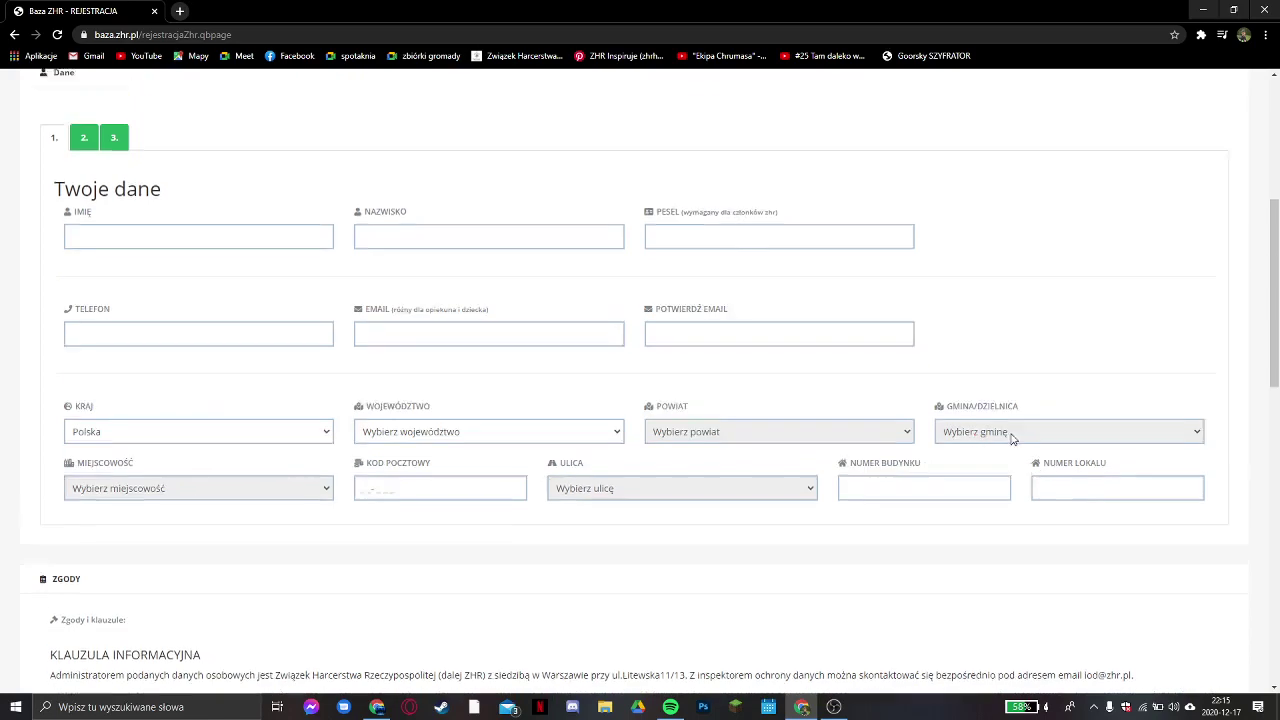
scroll(817, 437, down, 2)
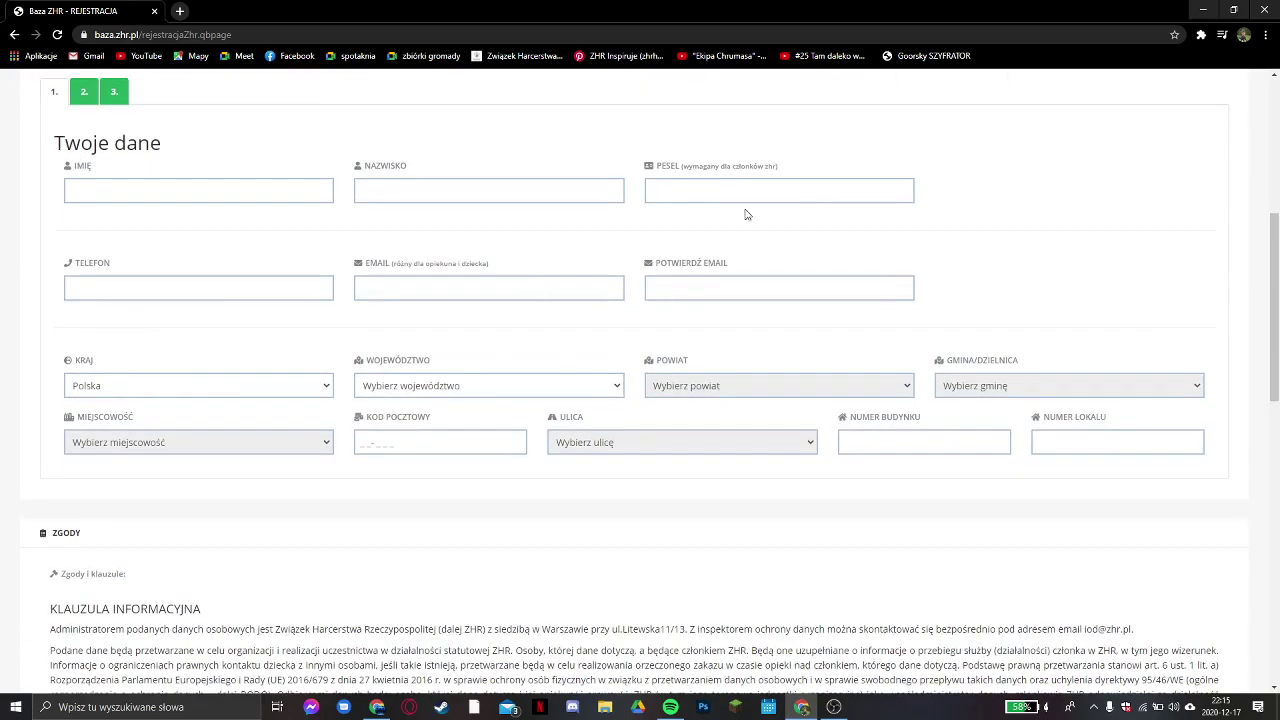
click(88, 96)
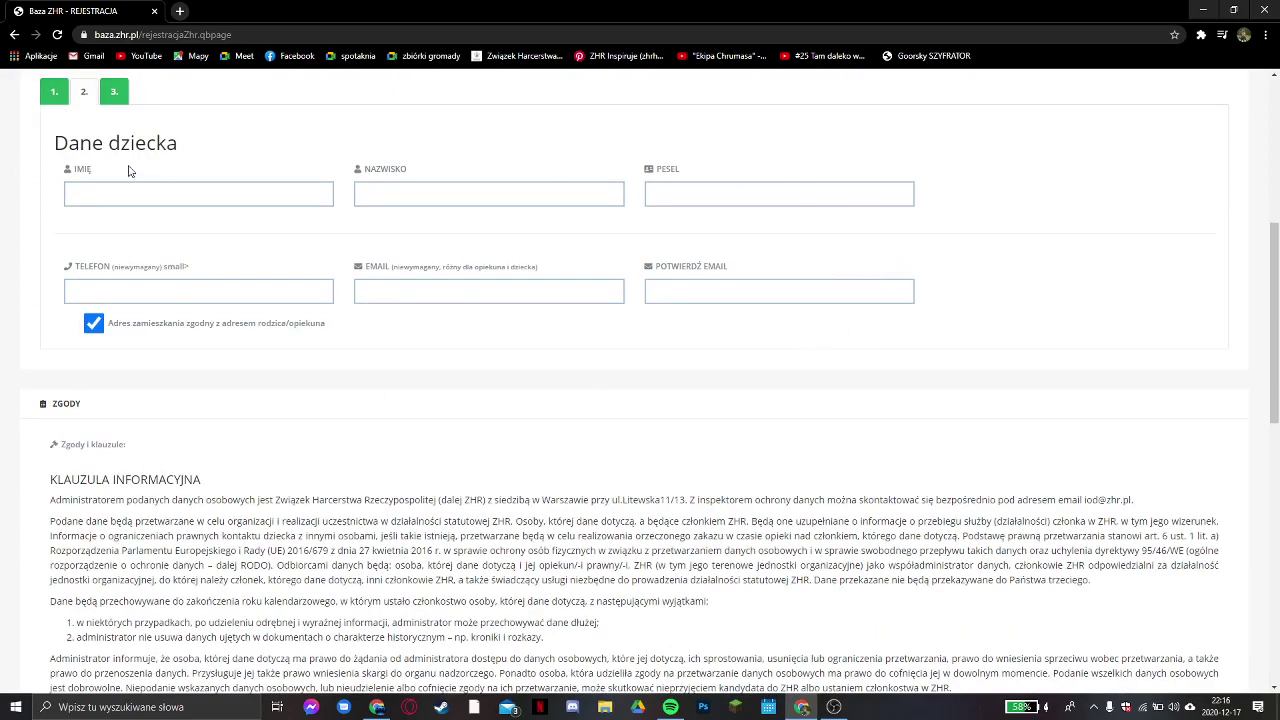
click(93, 324)
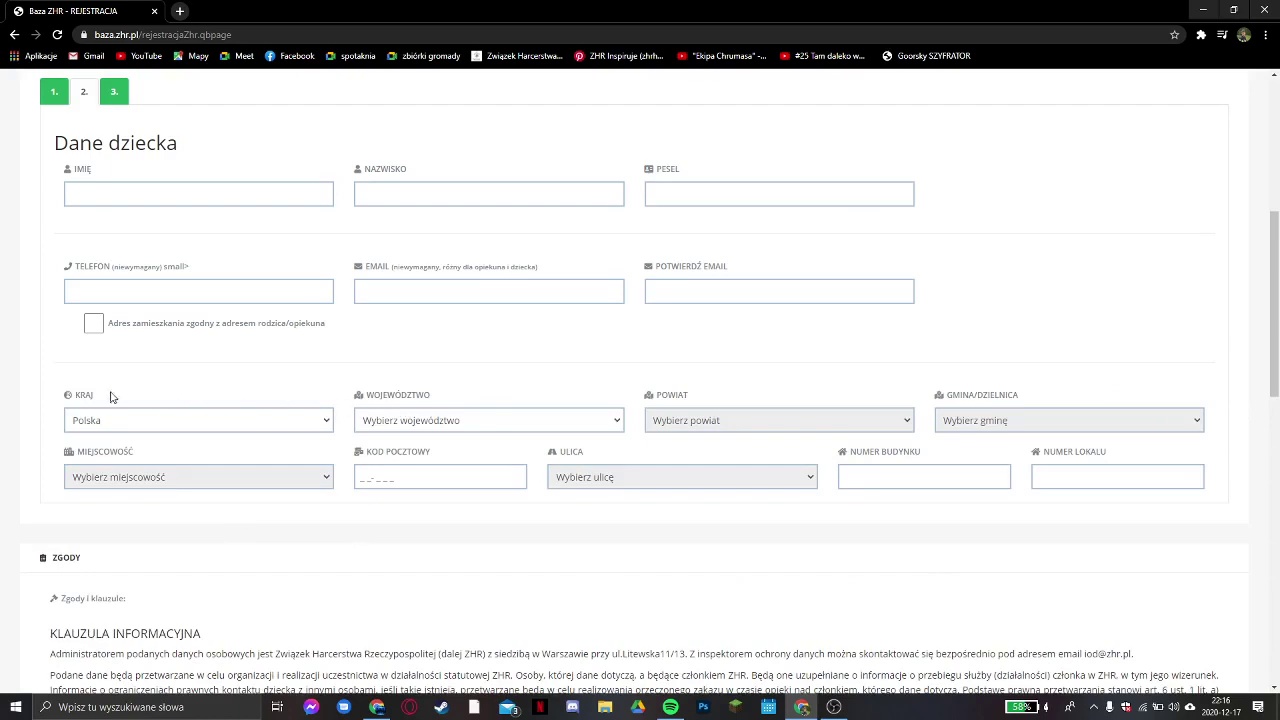
click(176, 323)
scroll(371, 374, up, 2)
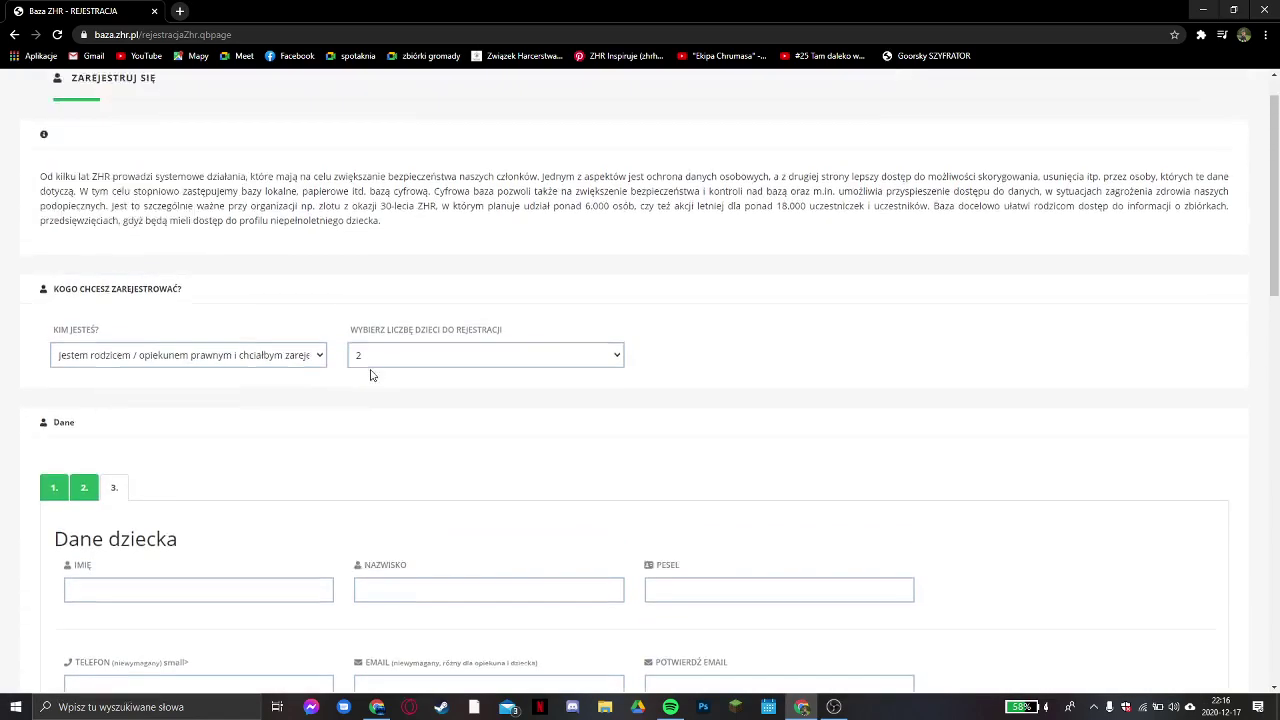
Return to the Baza ZHR start page and log in to the existing account with the saved credentials
click(13, 36)
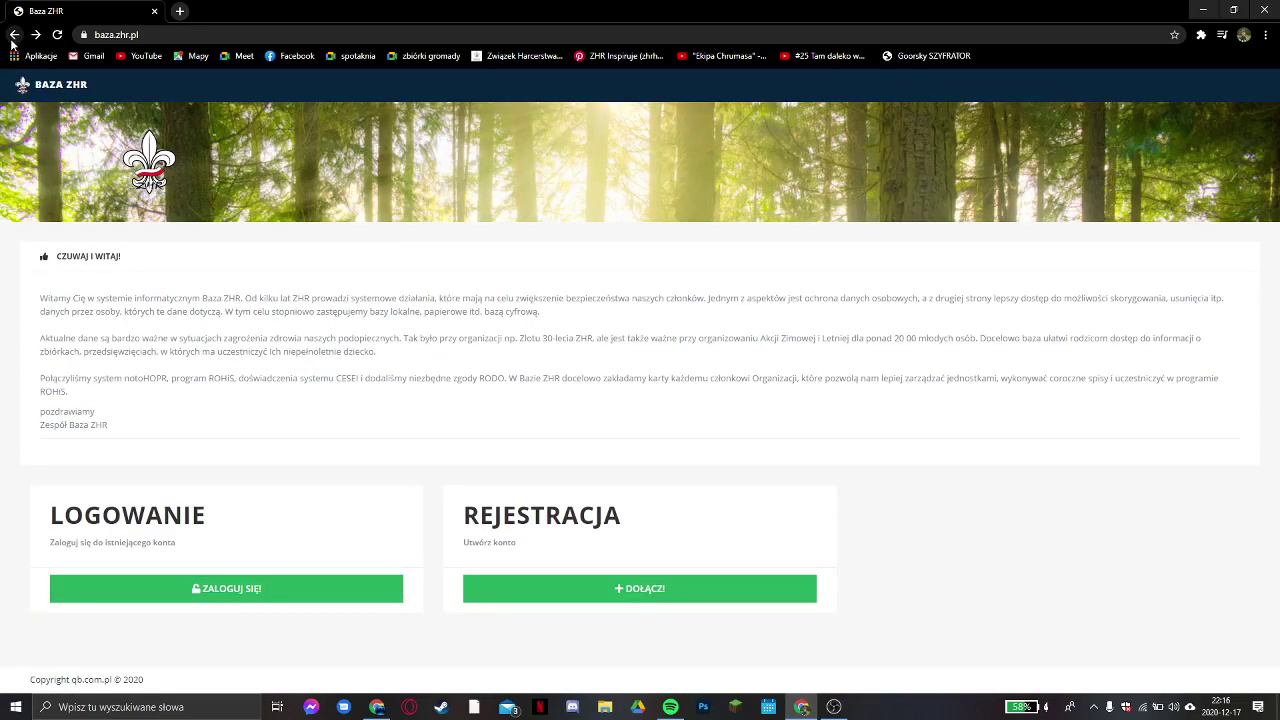
click(157, 591)
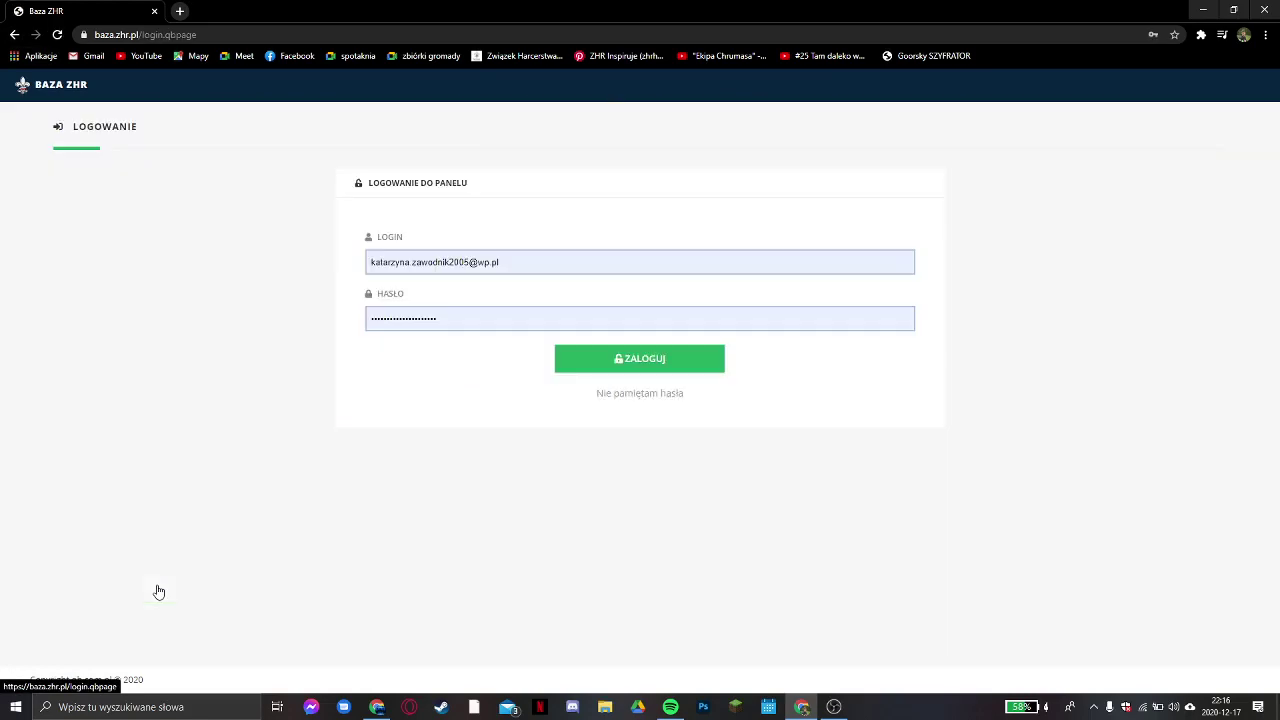
click(604, 358)
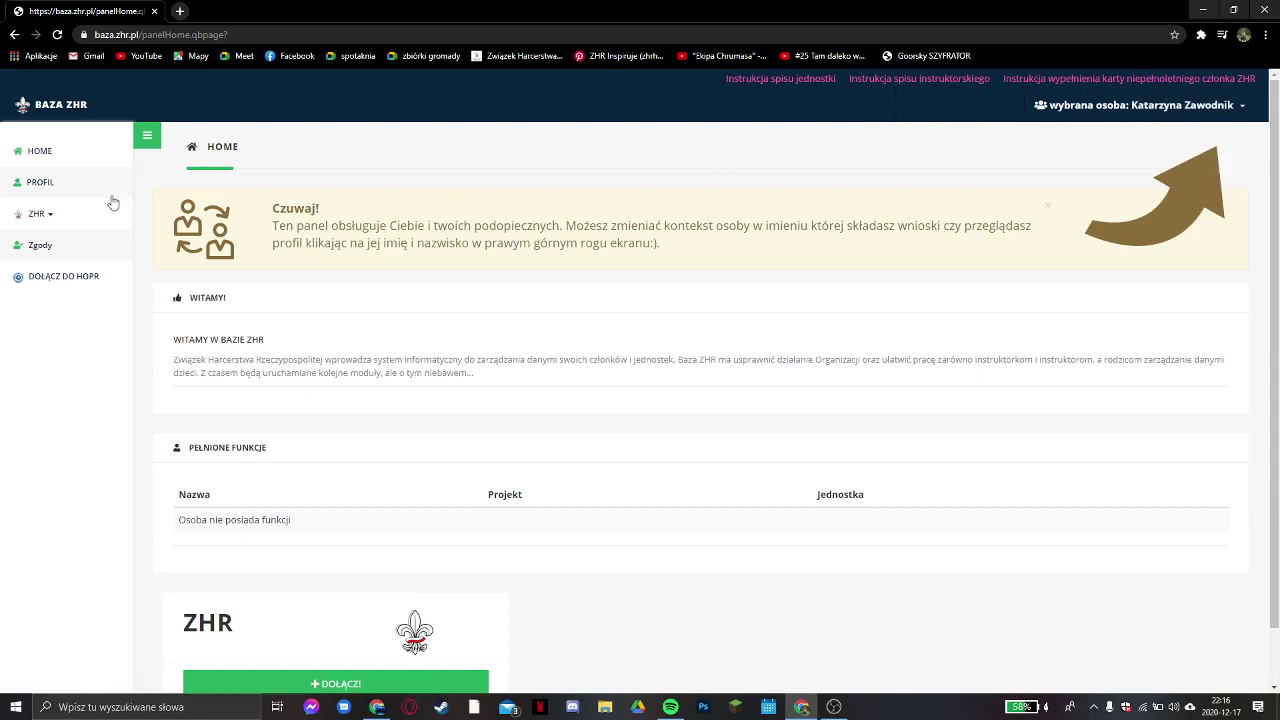
Open the Dane harcerskie form in the ZHR section and review its rank and promise date fields
click(50, 214)
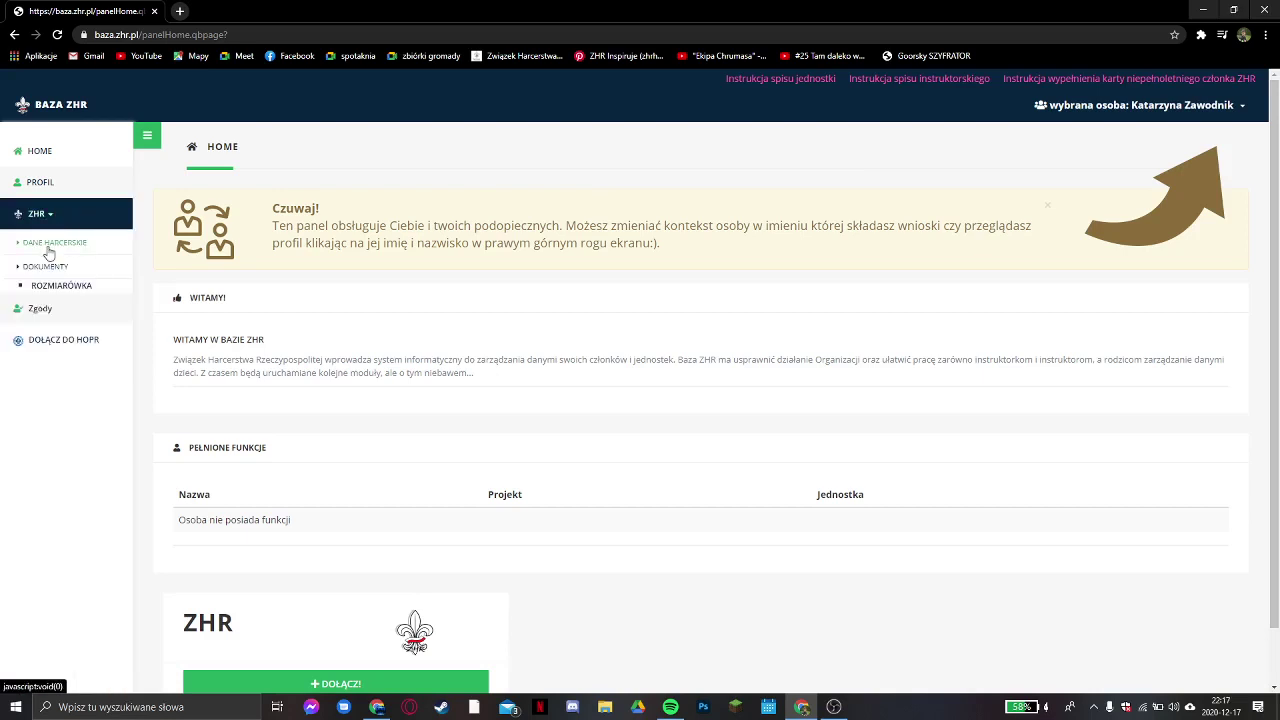
click(50, 245)
scroll(230, 200, down, 1)
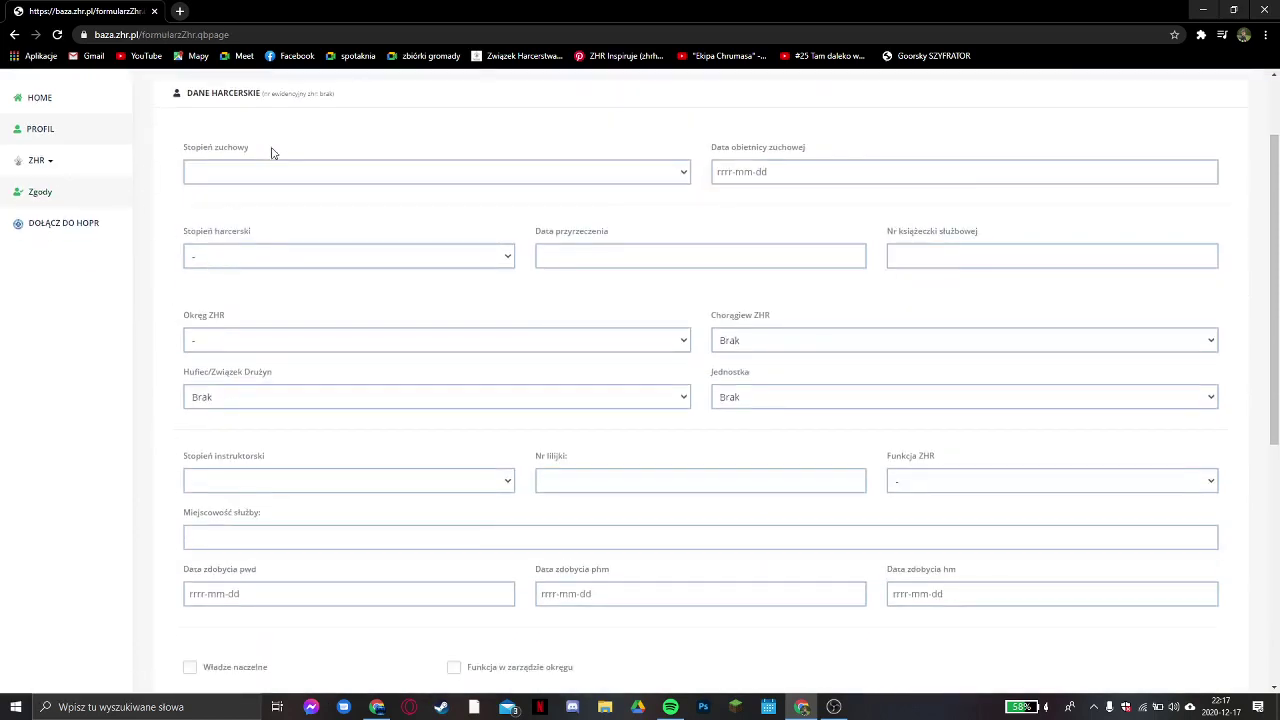
scroll(286, 289, up, 1)
click(286, 289)
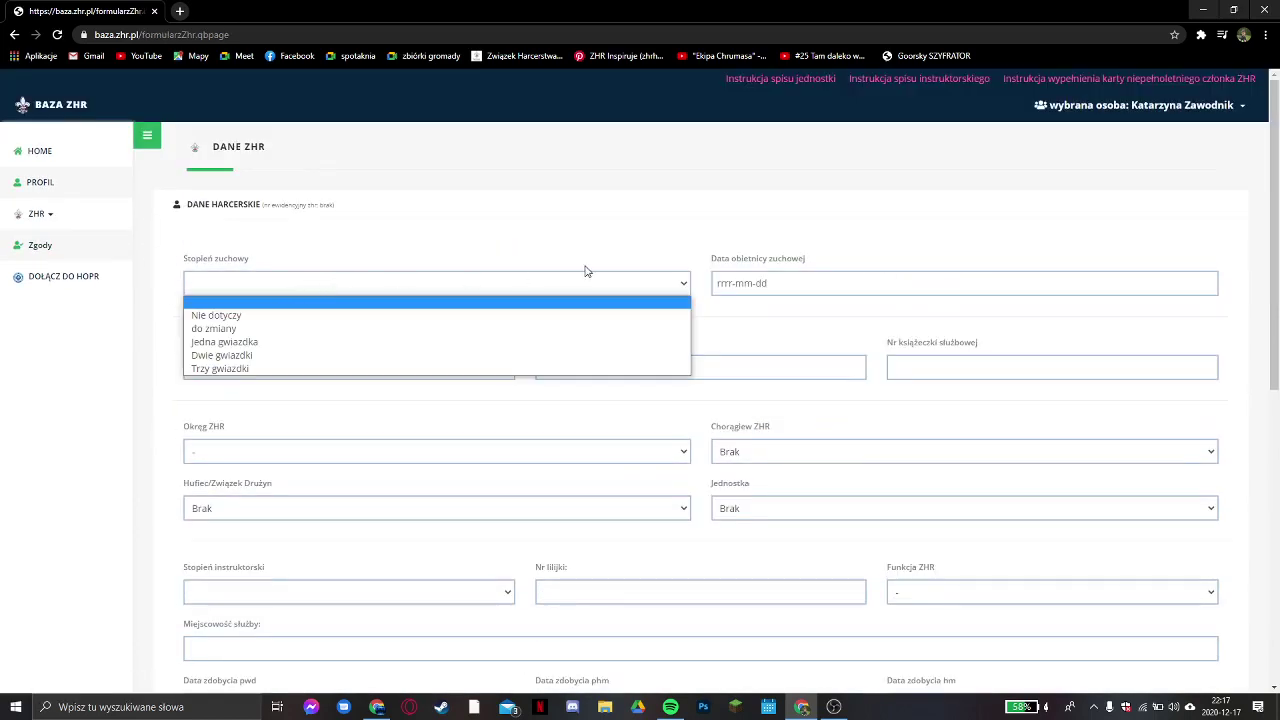
click(790, 275)
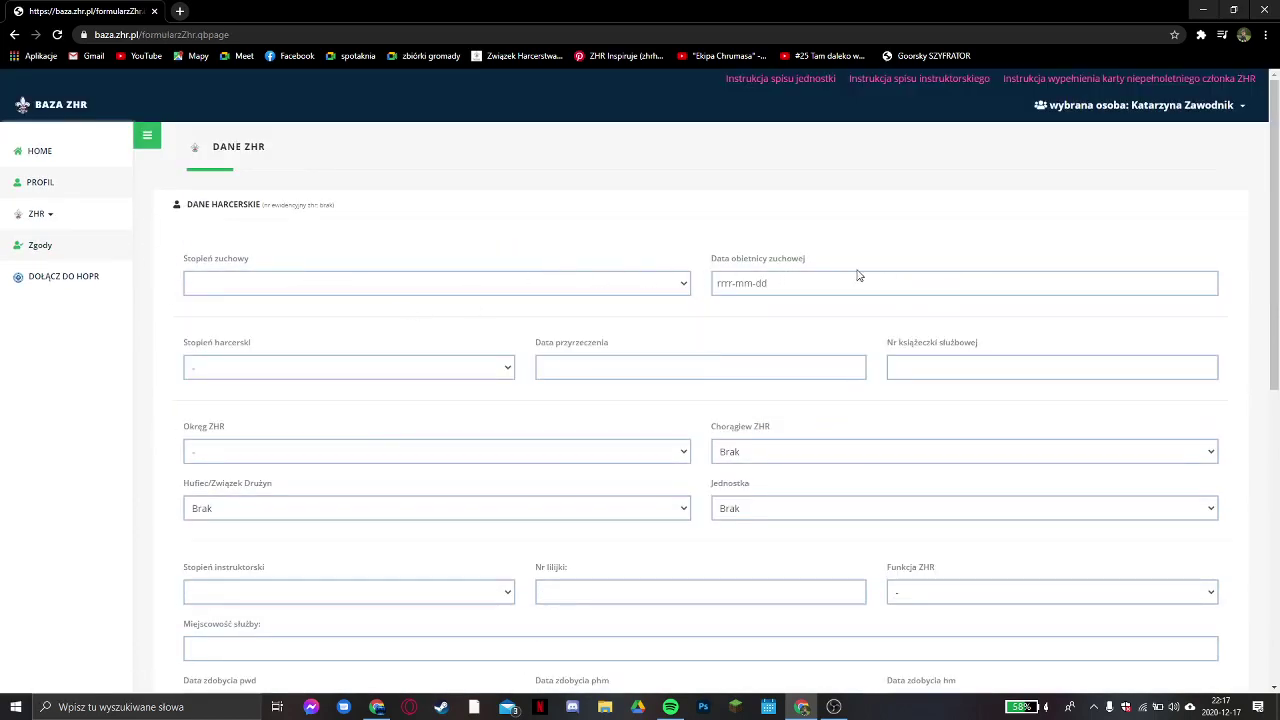
scroll(390, 287, down, 1)
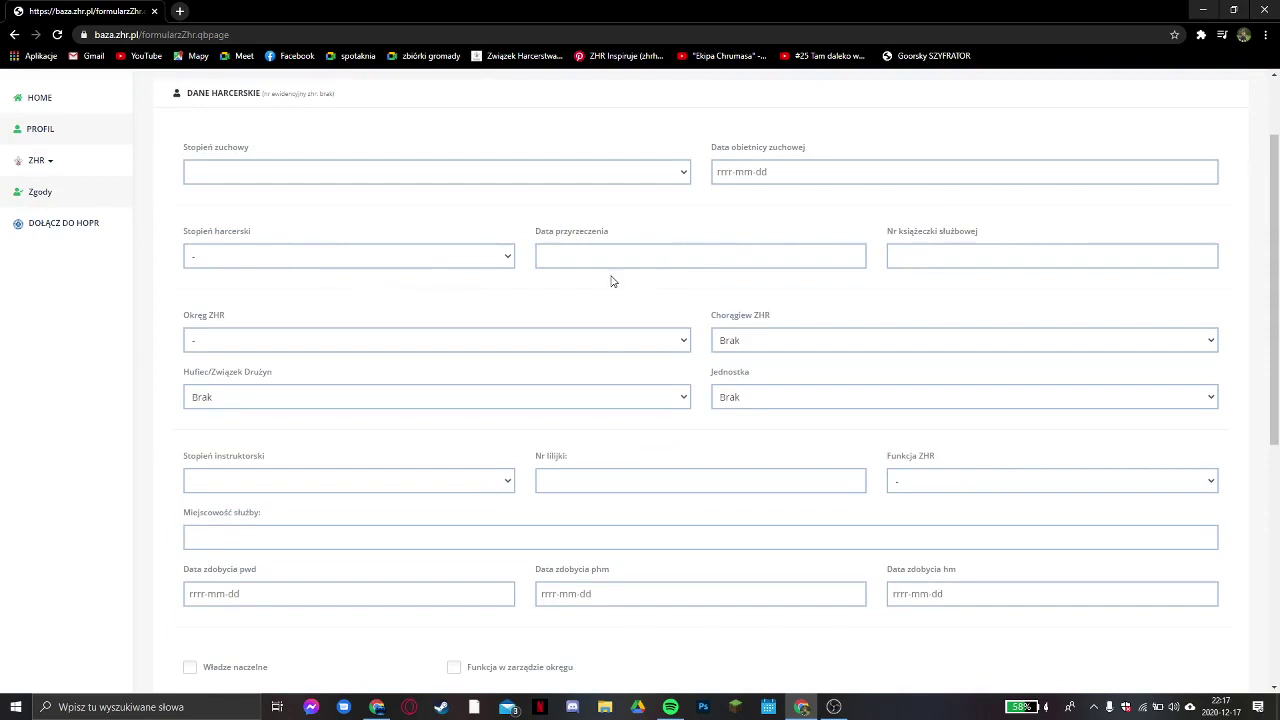
scroll(578, 275, up, 1)
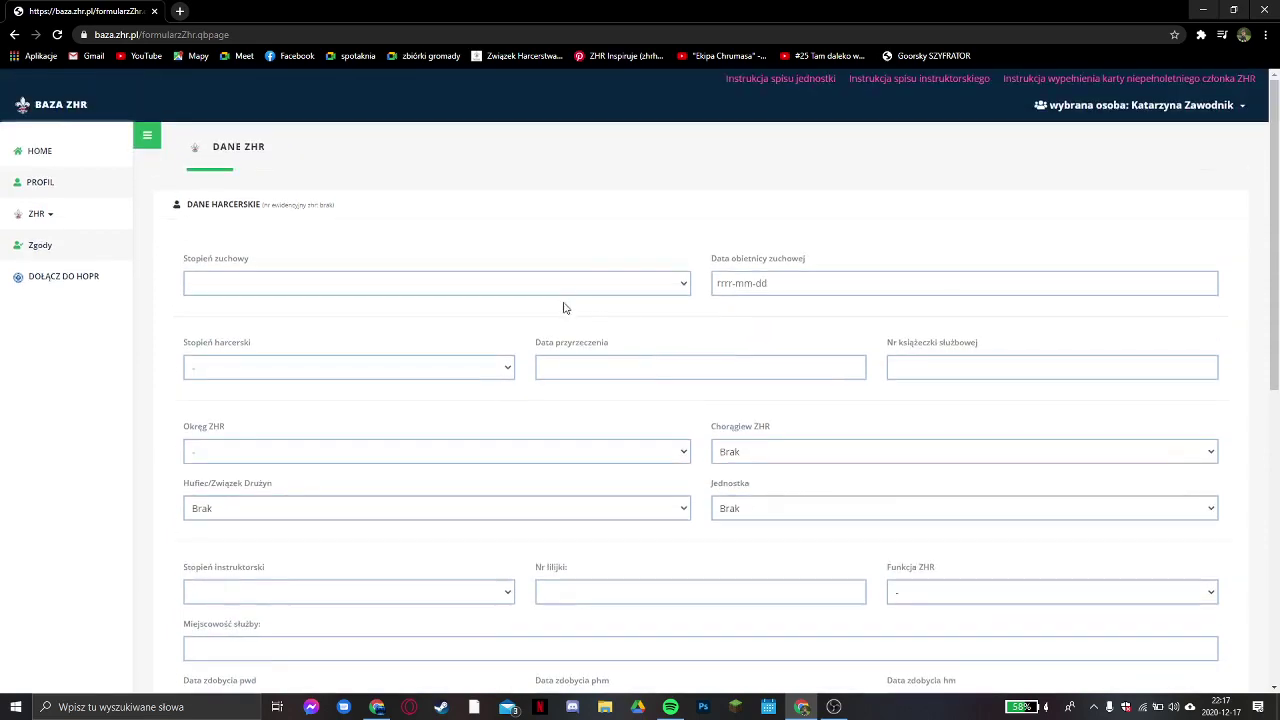
scroll(460, 383, down, 1)
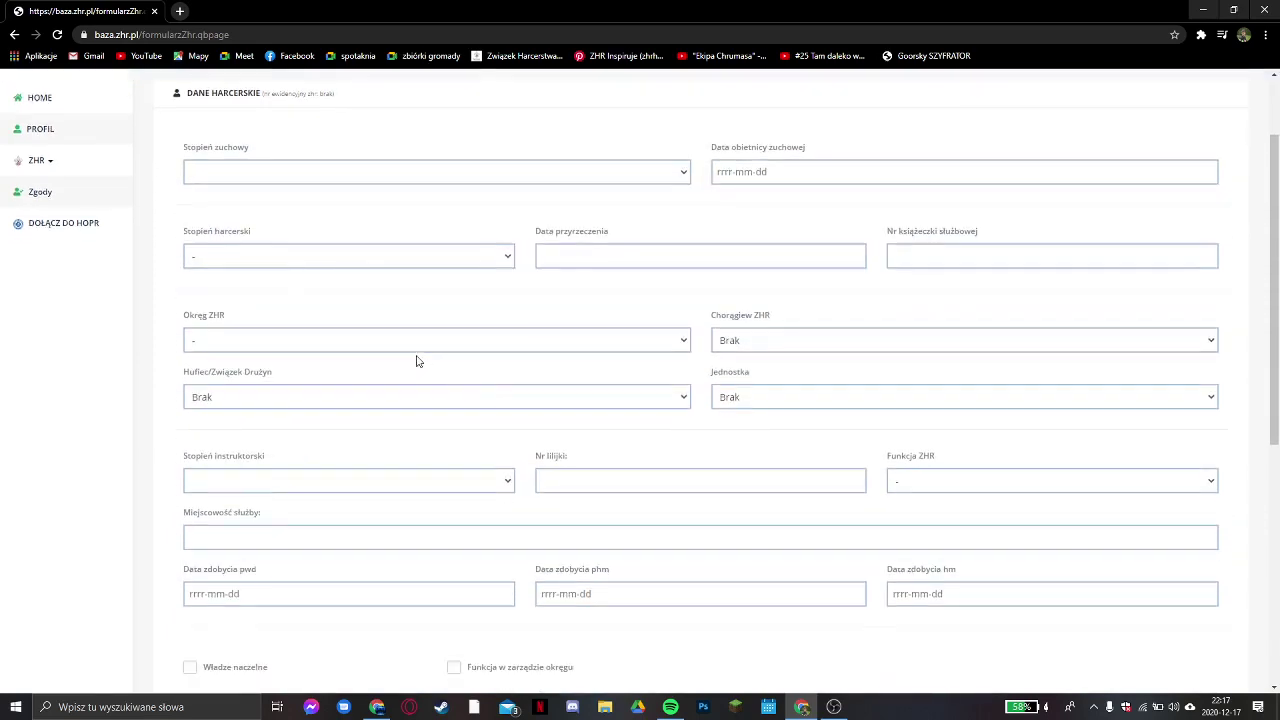
Set Okręg ZHR to Okręg Staropolski ZHR, Chorągiew ZHR to Staropolska Chorągiew Harcerzy and Hufiec to Pionkowski Hufiec Harcerzy Darzbór
click(320, 346)
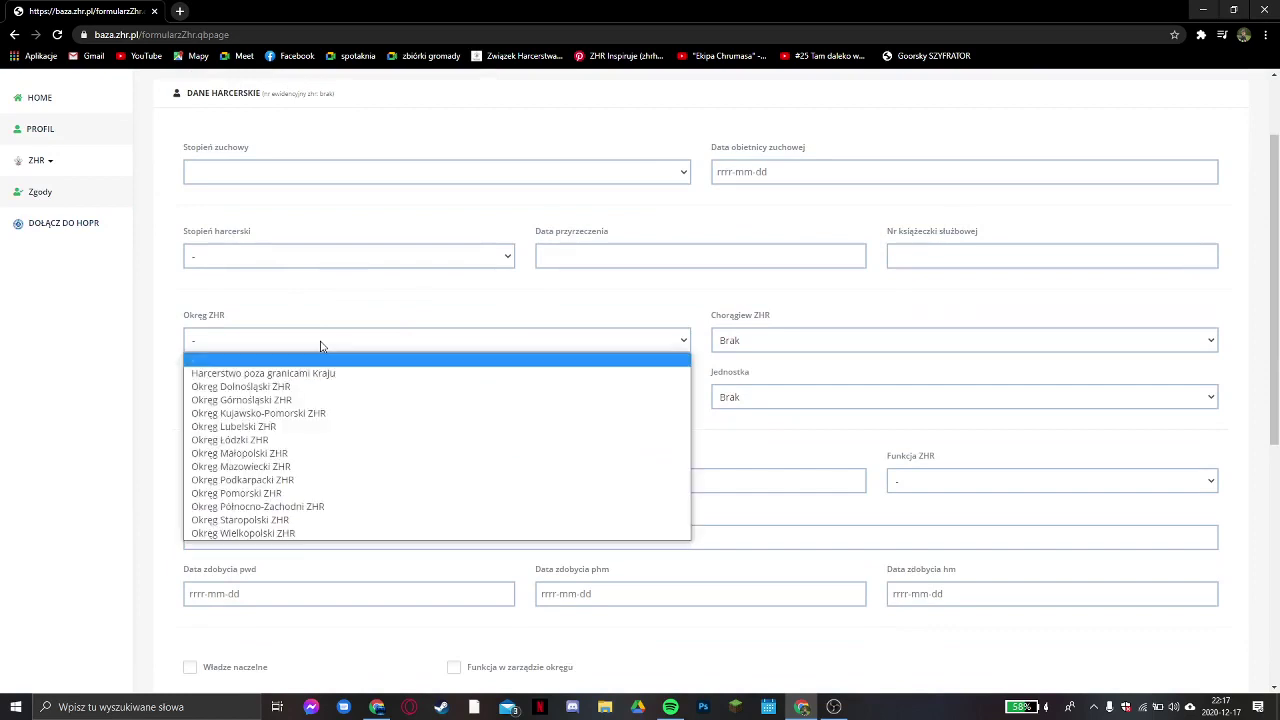
click(231, 521)
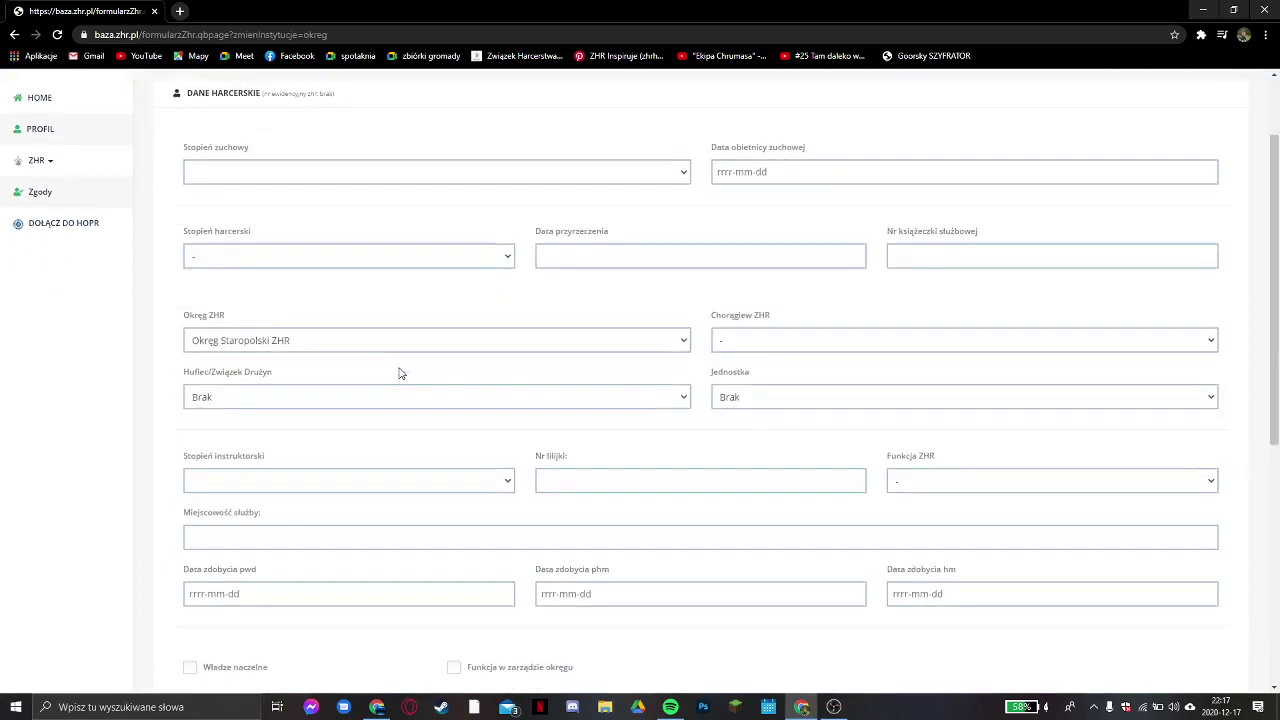
click(752, 343)
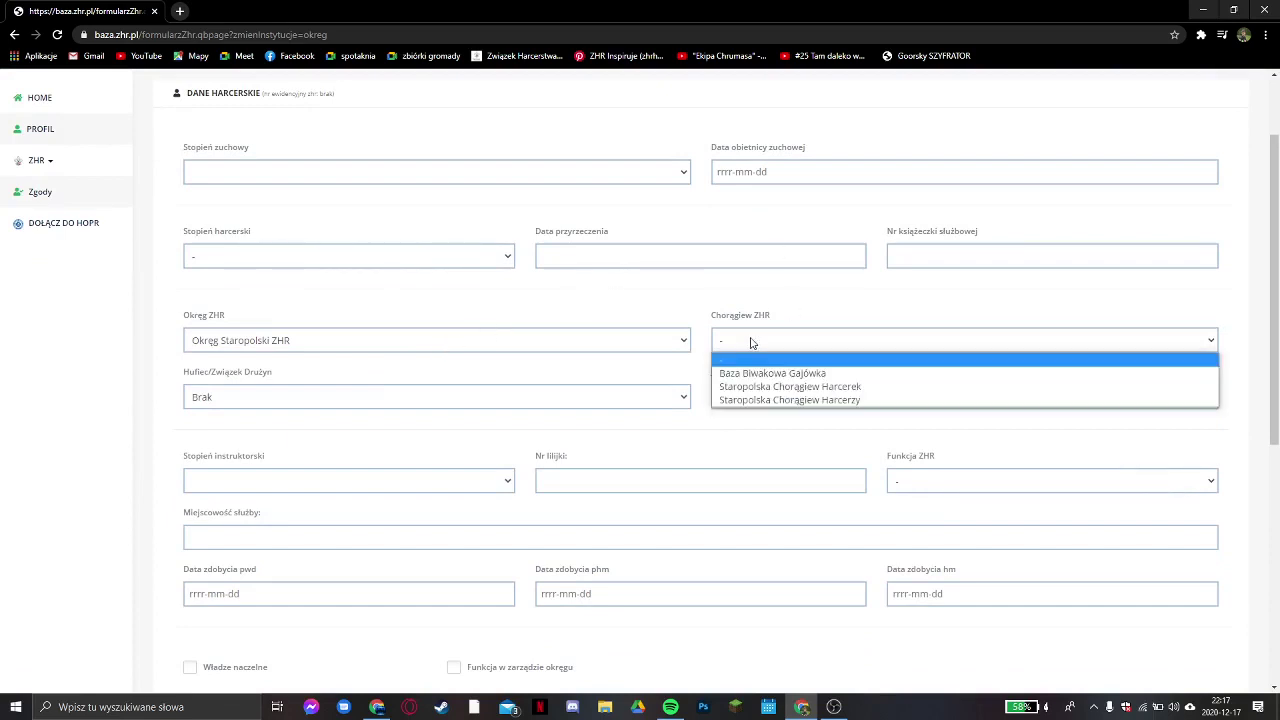
click(752, 400)
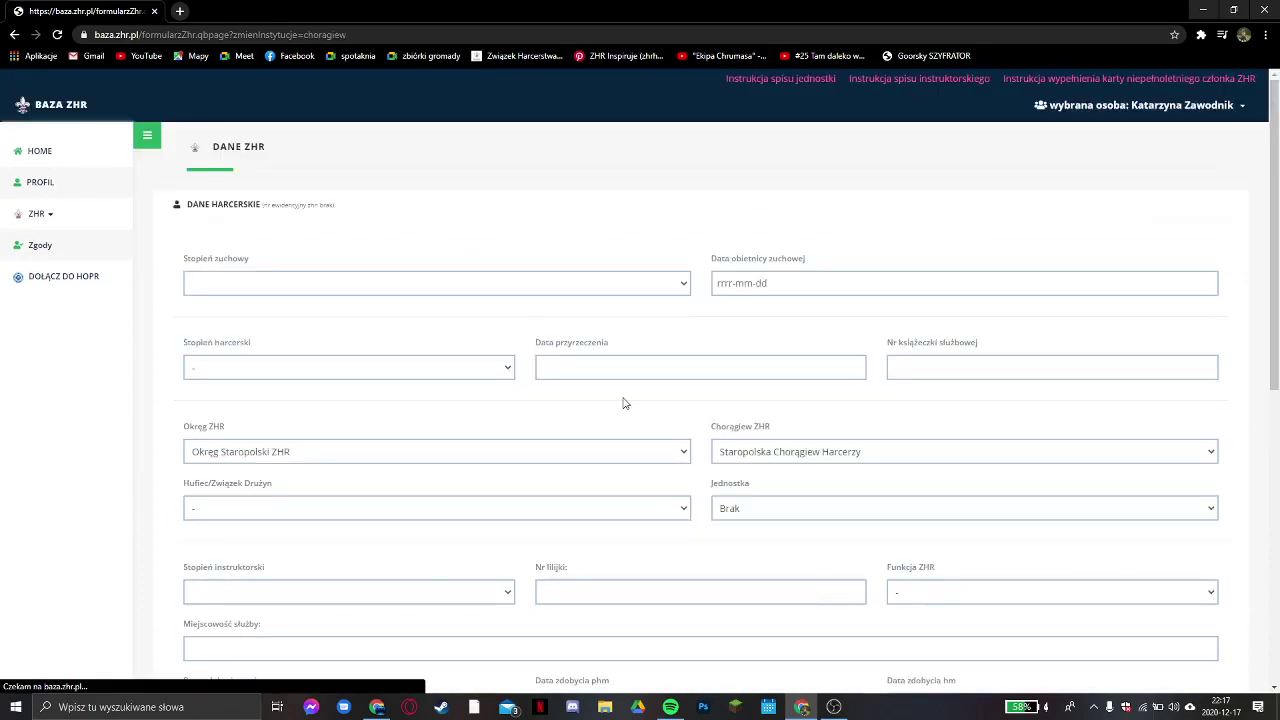
click(848, 338)
click(790, 398)
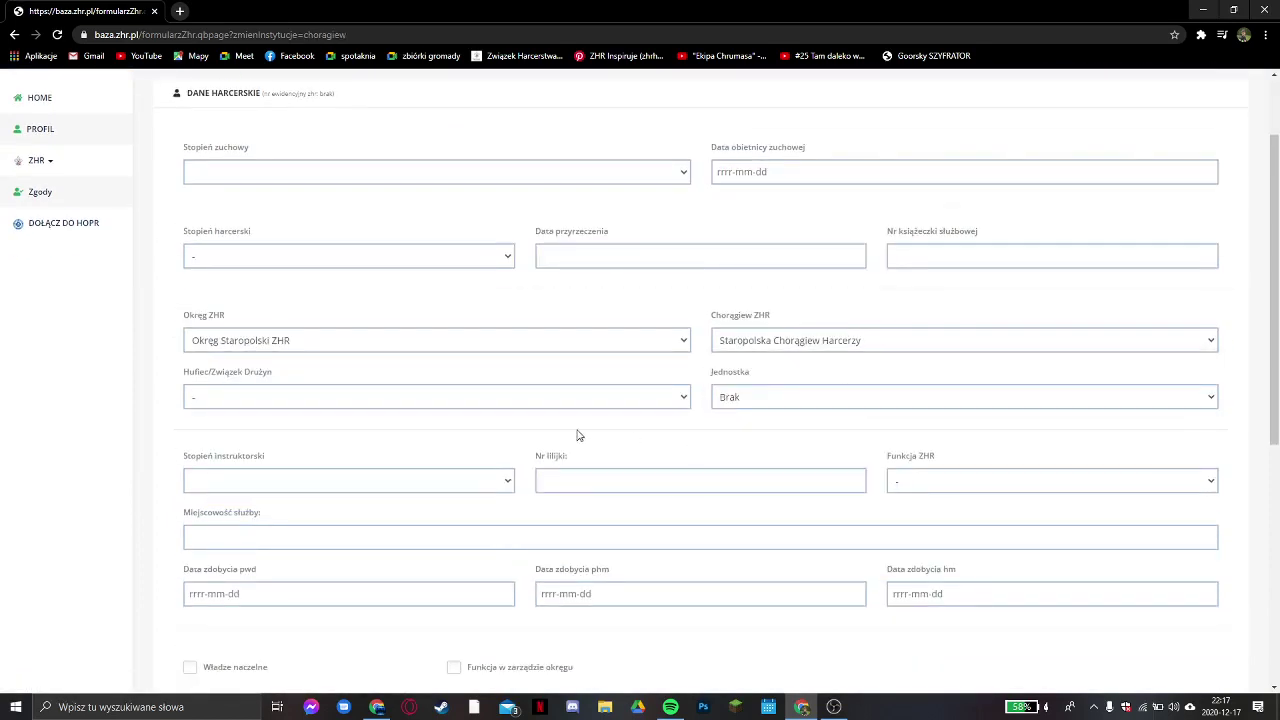
click(450, 400)
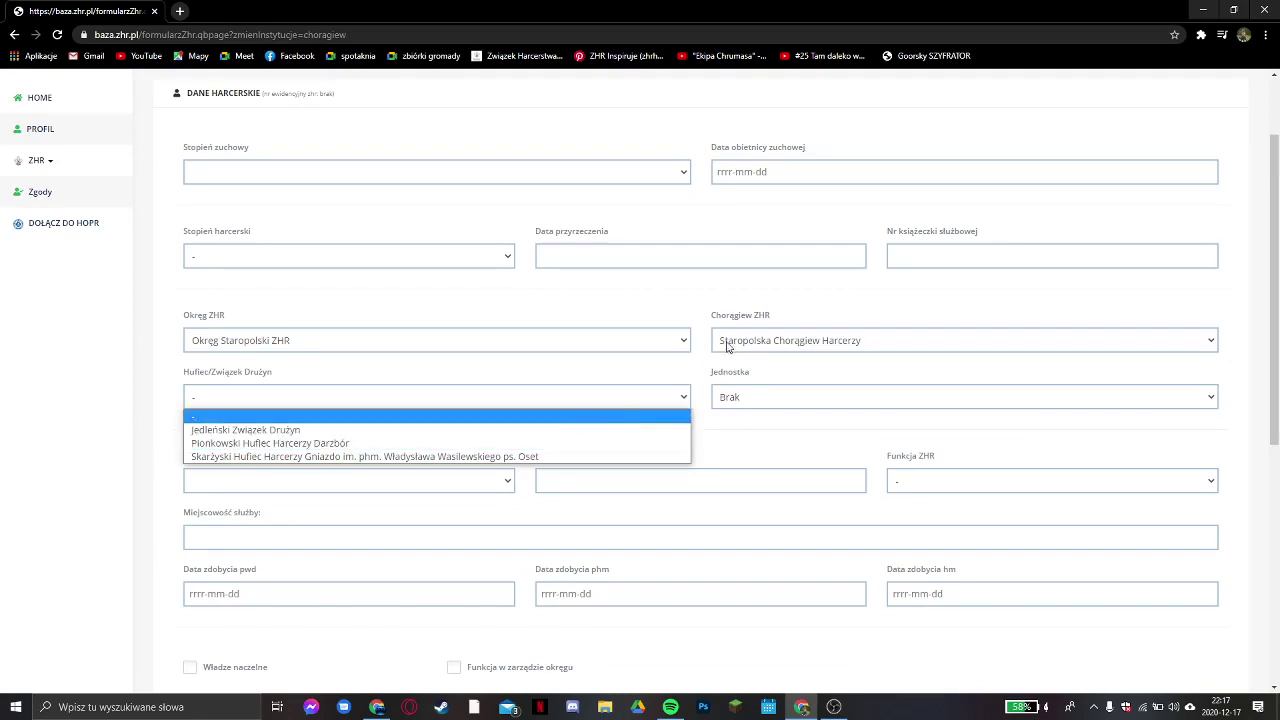
click(344, 443)
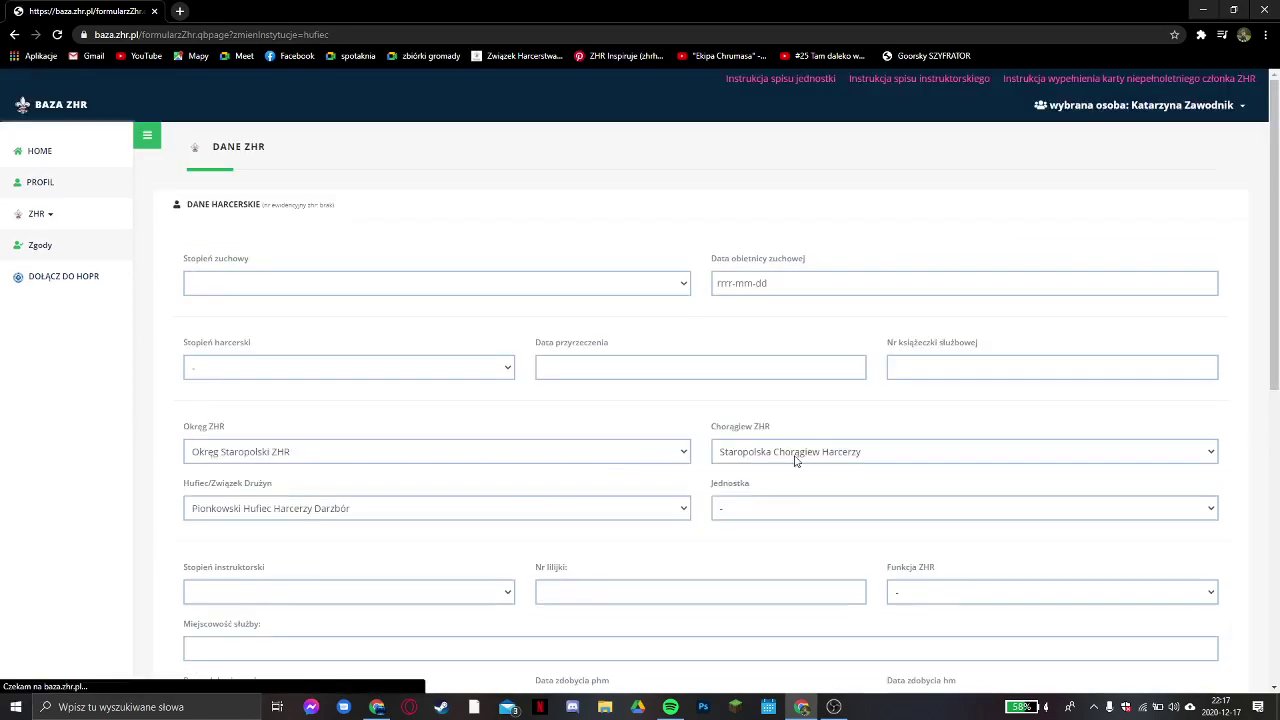
Set Jednostka to 1 Pionkowska Drużyna Harcerzy Czarna Jedynka im. Józefa Piłsudskiego
click(757, 509)
scroll(757, 510, down, 1)
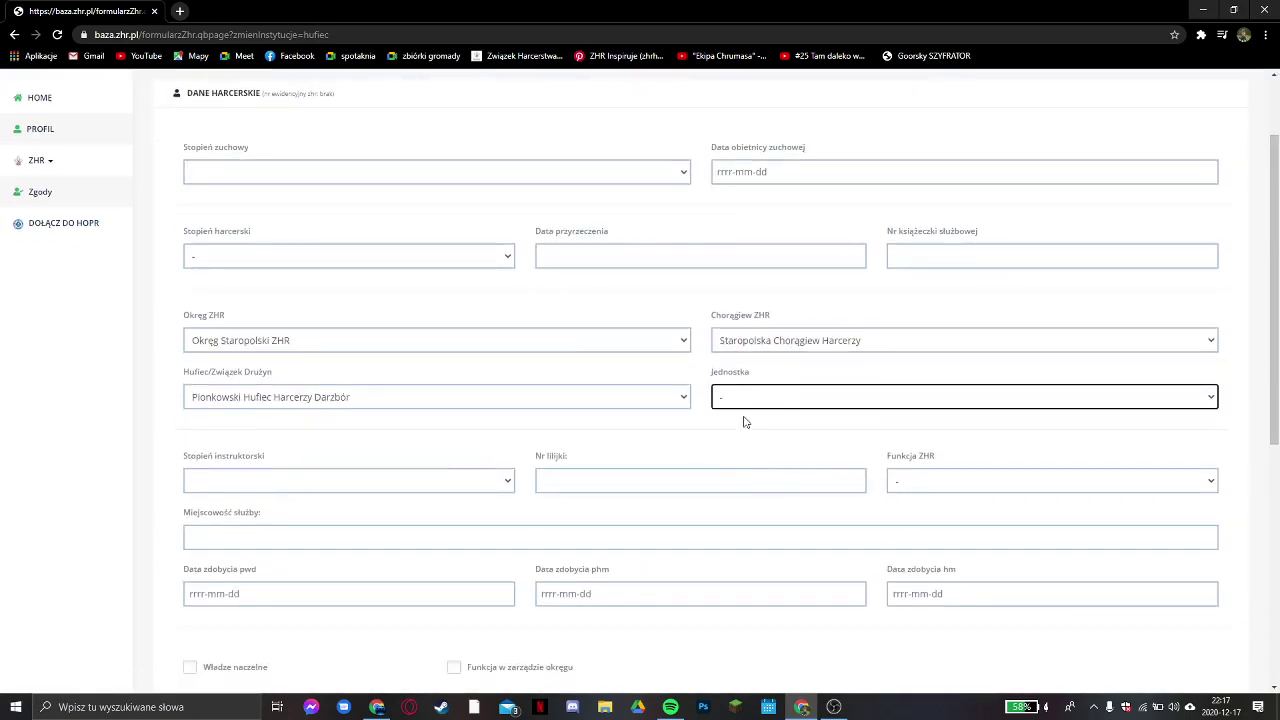
click(743, 406)
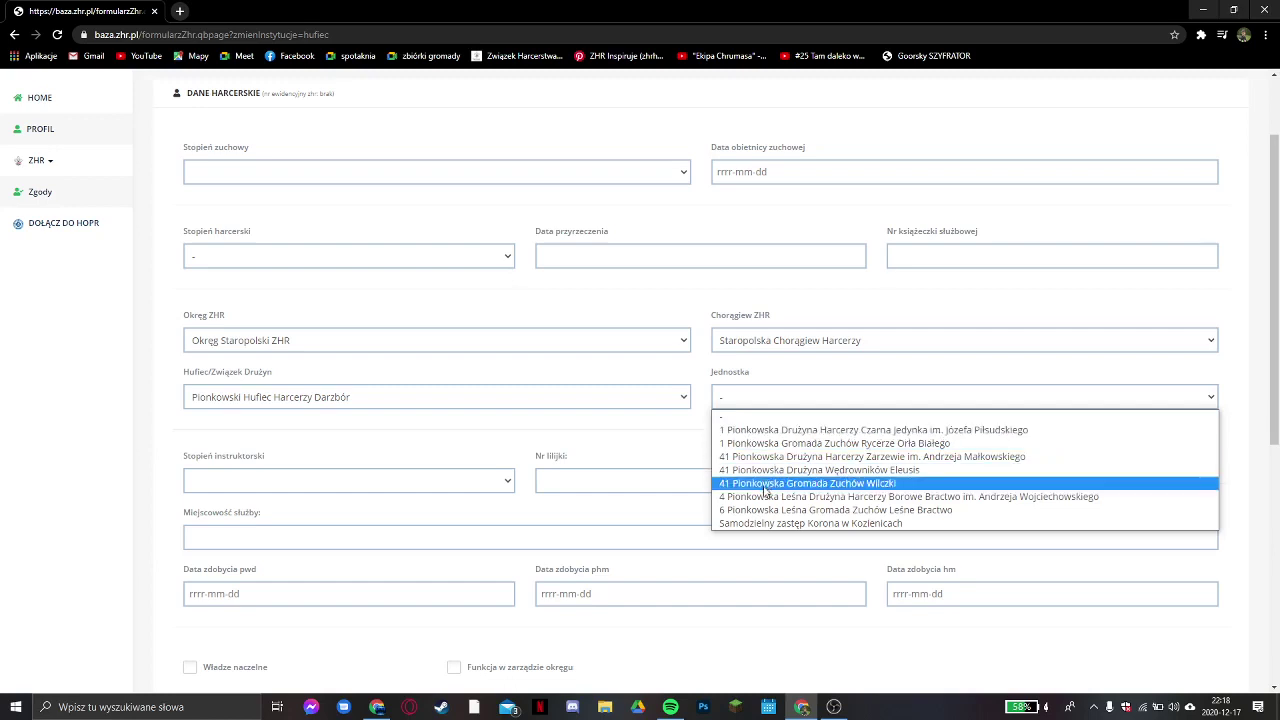
click(743, 435)
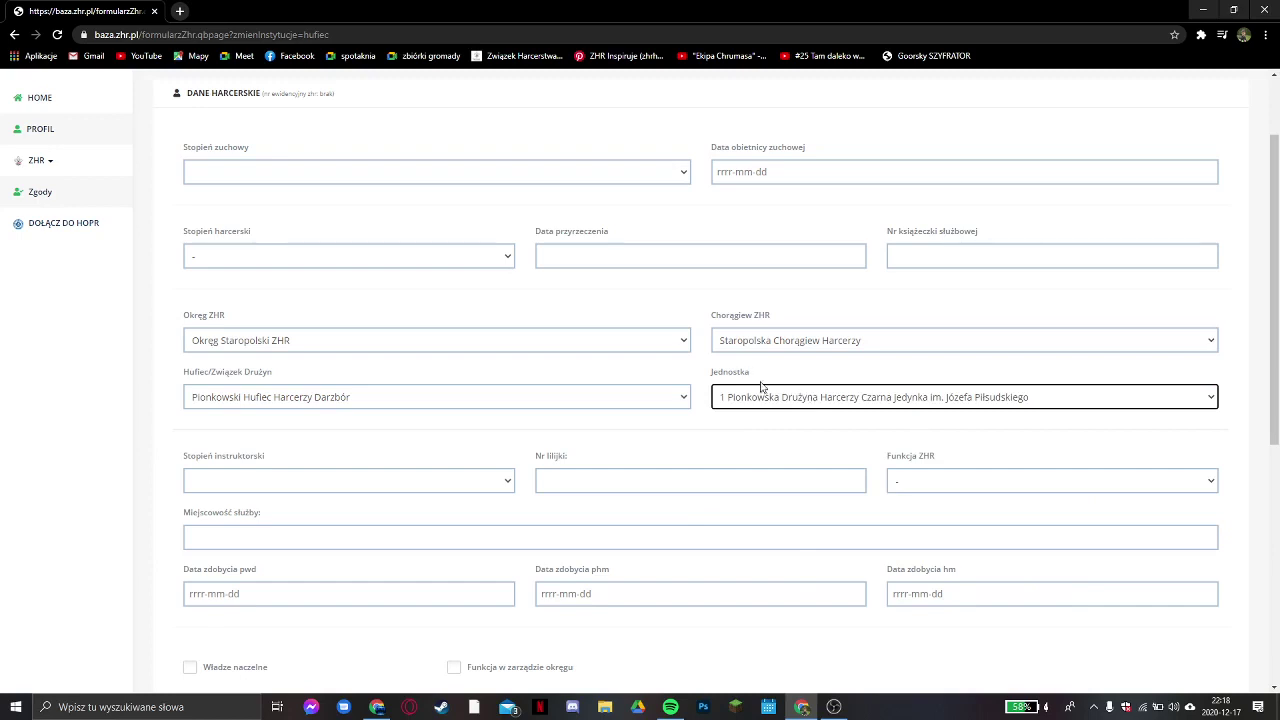
Examine the remaining Dane harcerskie fields, including the required and additional emergency contact (ICE) sections
scroll(735, 375, down, 3)
scroll(587, 352, down, 3)
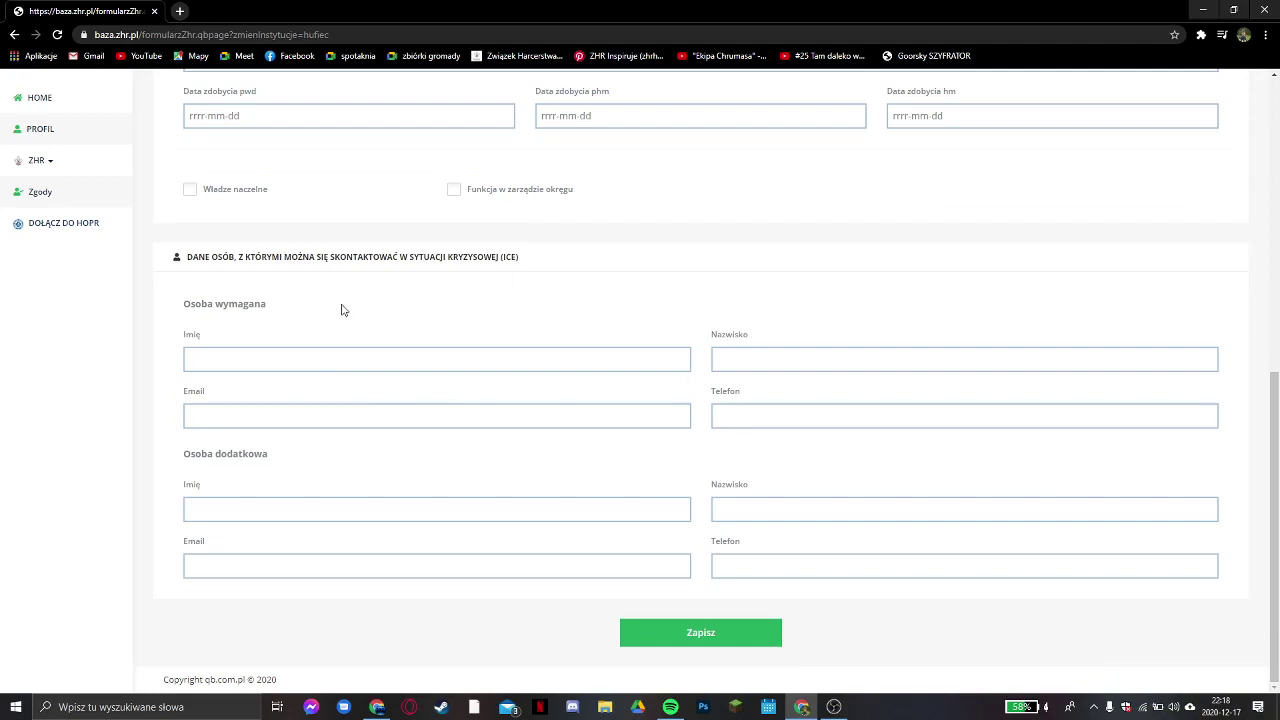
scroll(340, 306, up, 4)
scroll(445, 385, down, 4)
scroll(450, 390, up, 4)
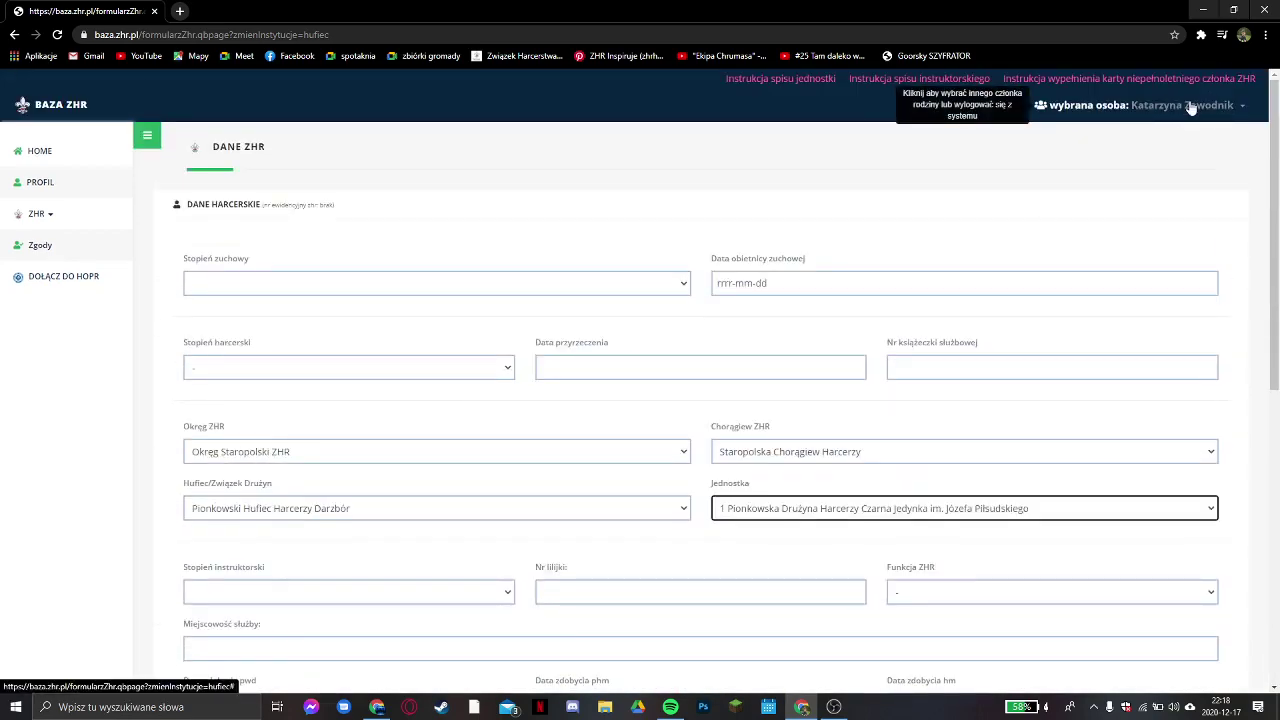
Switch to the other family member and review that person's Dane harcerskie form, including ranks, unit and emergency contacts
click(1190, 108)
click(1138, 128)
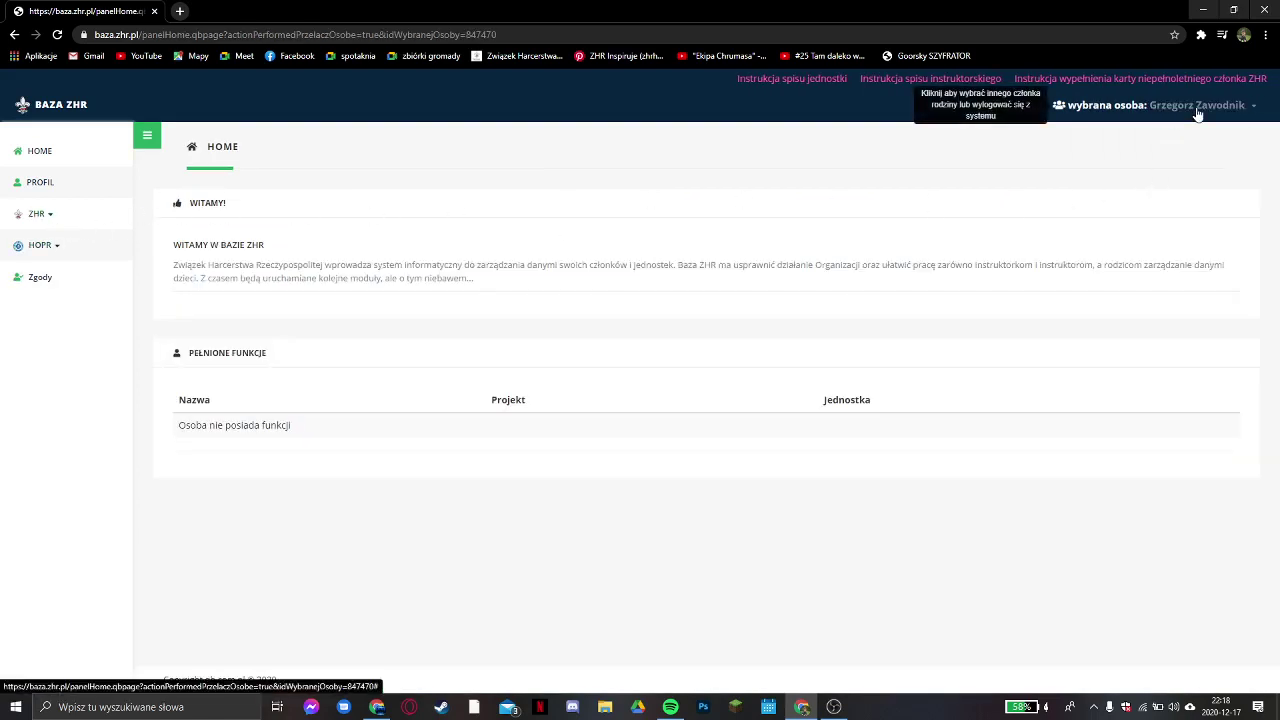
click(48, 213)
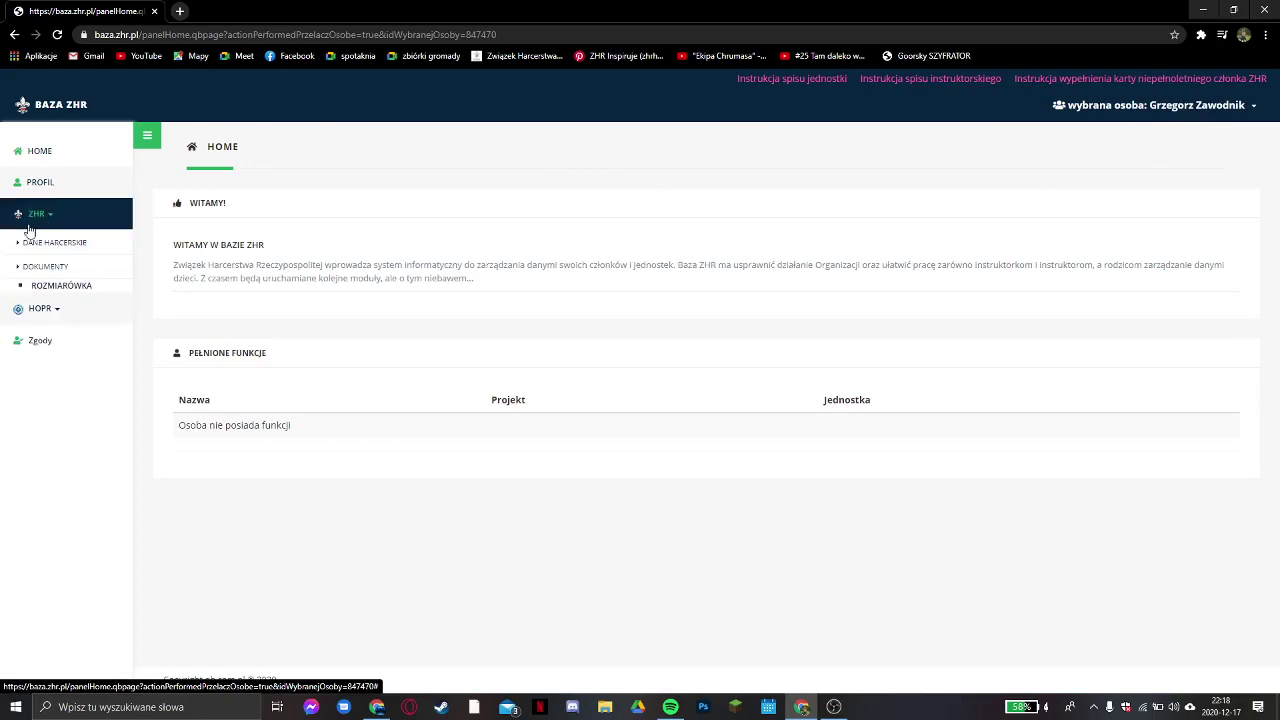
click(29, 246)
scroll(320, 299, down, 1)
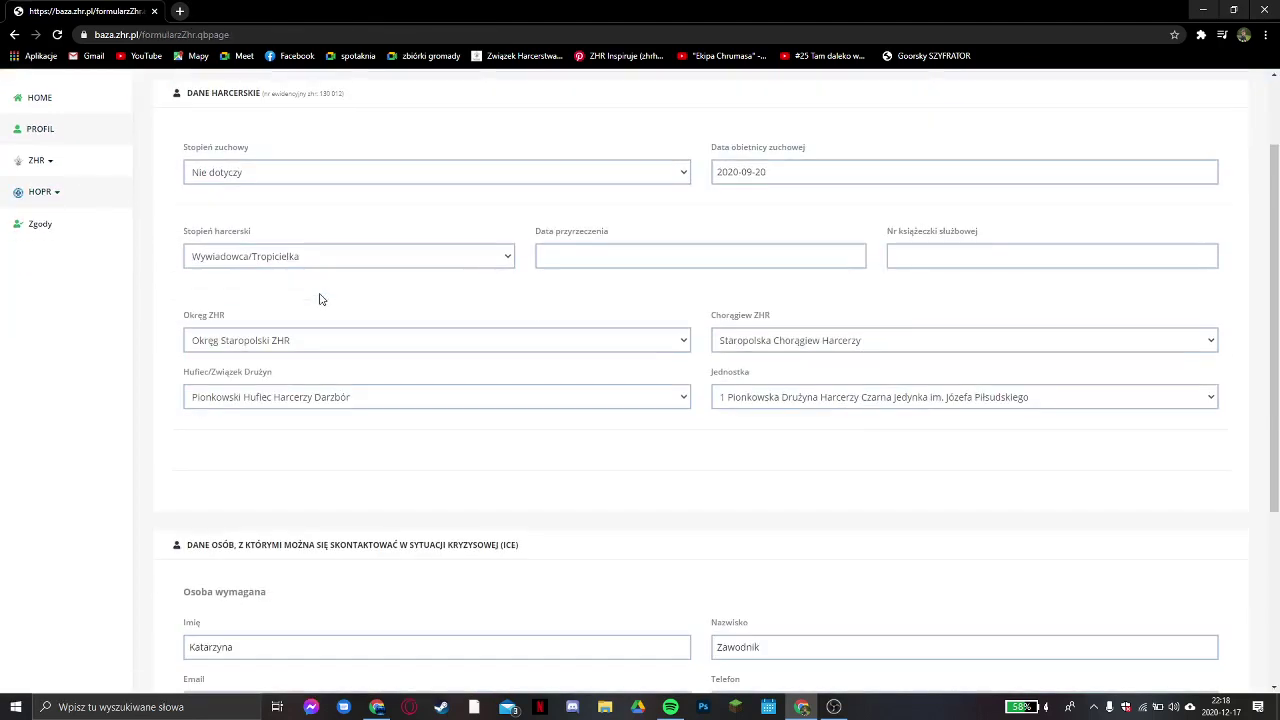
scroll(335, 299, up, 1)
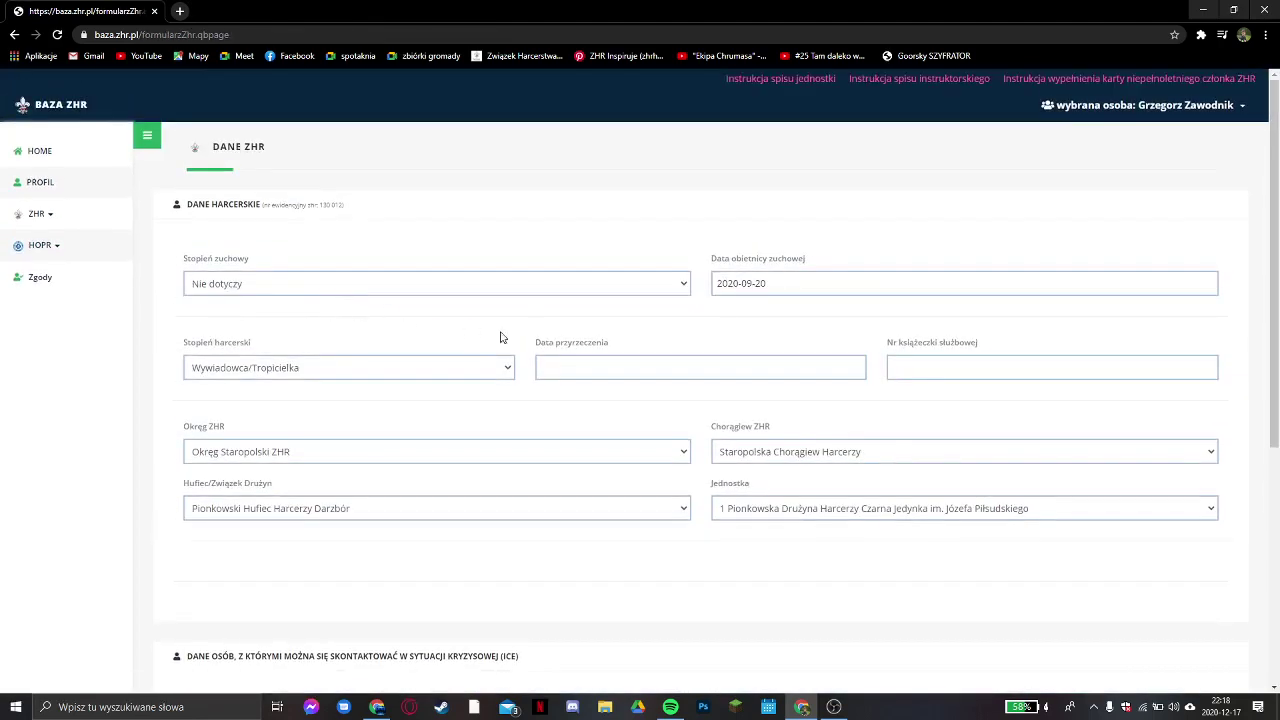
scroll(586, 409, down, 4)
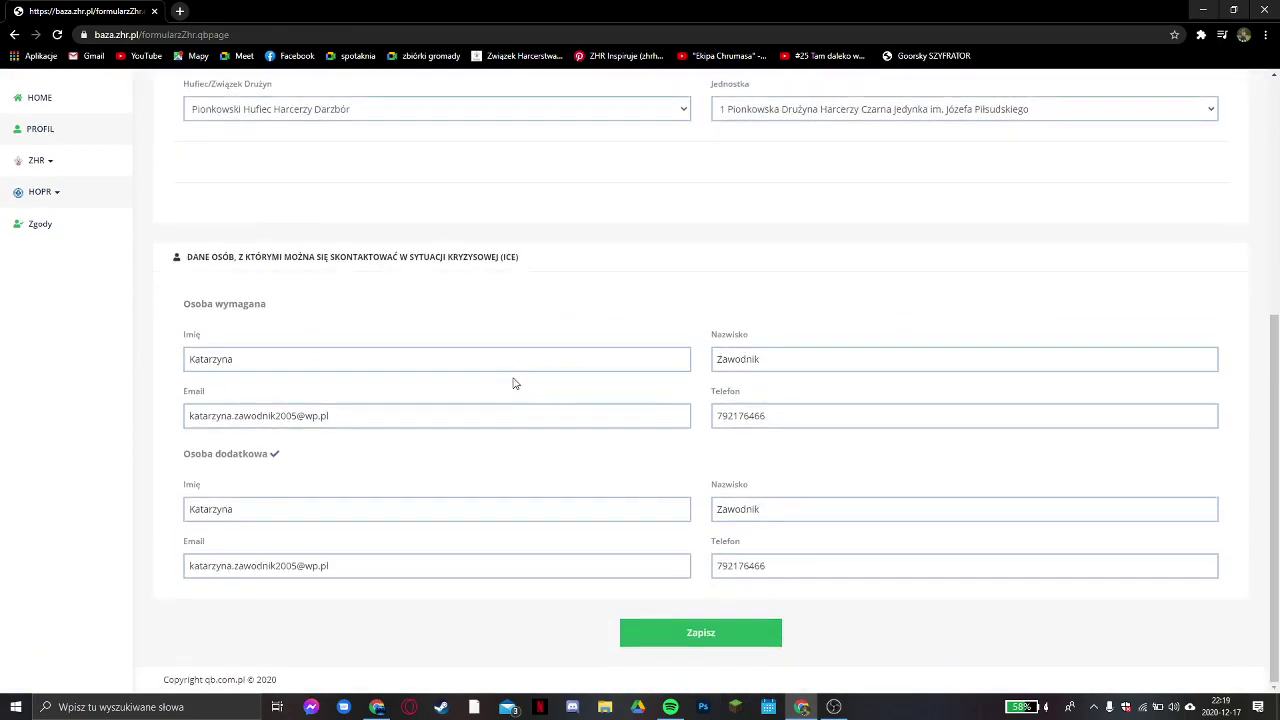
scroll(514, 383, up, 4)
Review the selected family member's Dane HOPR form and return to the Dane harcerskie form in the ZHR section
click(32, 216)
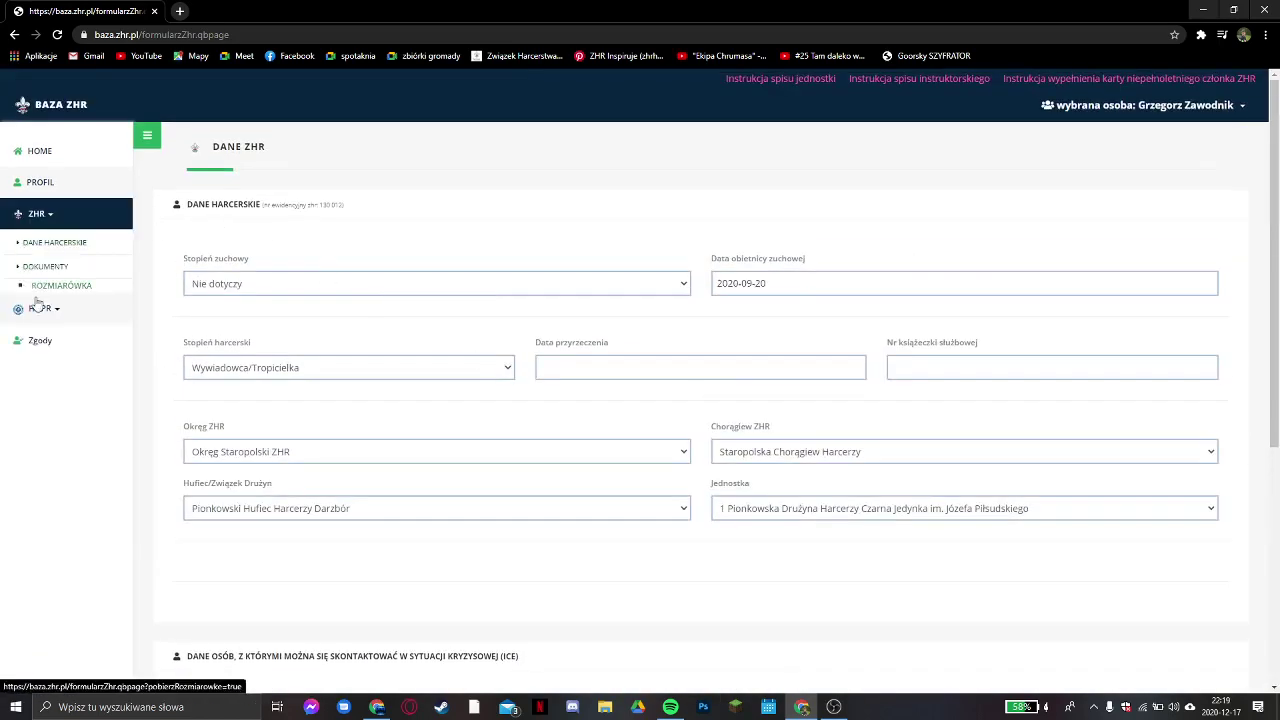
click(44, 309)
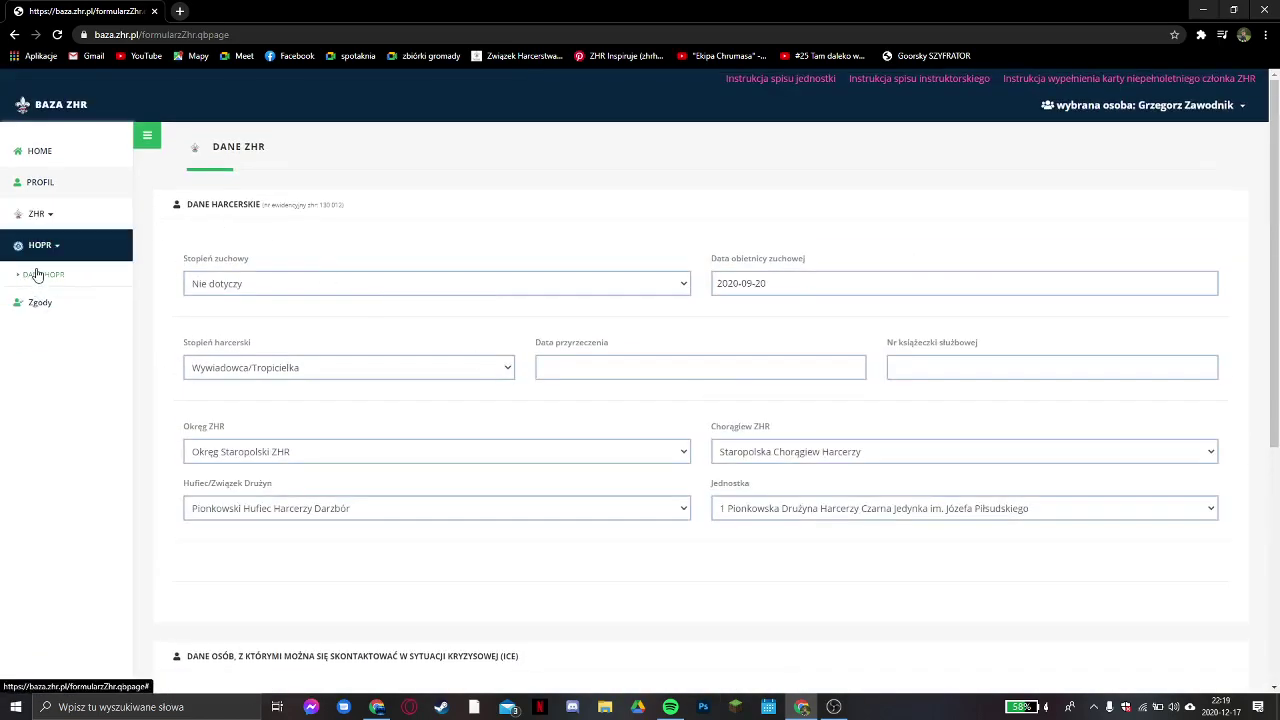
click(34, 272)
scroll(640, 400, down, 2)
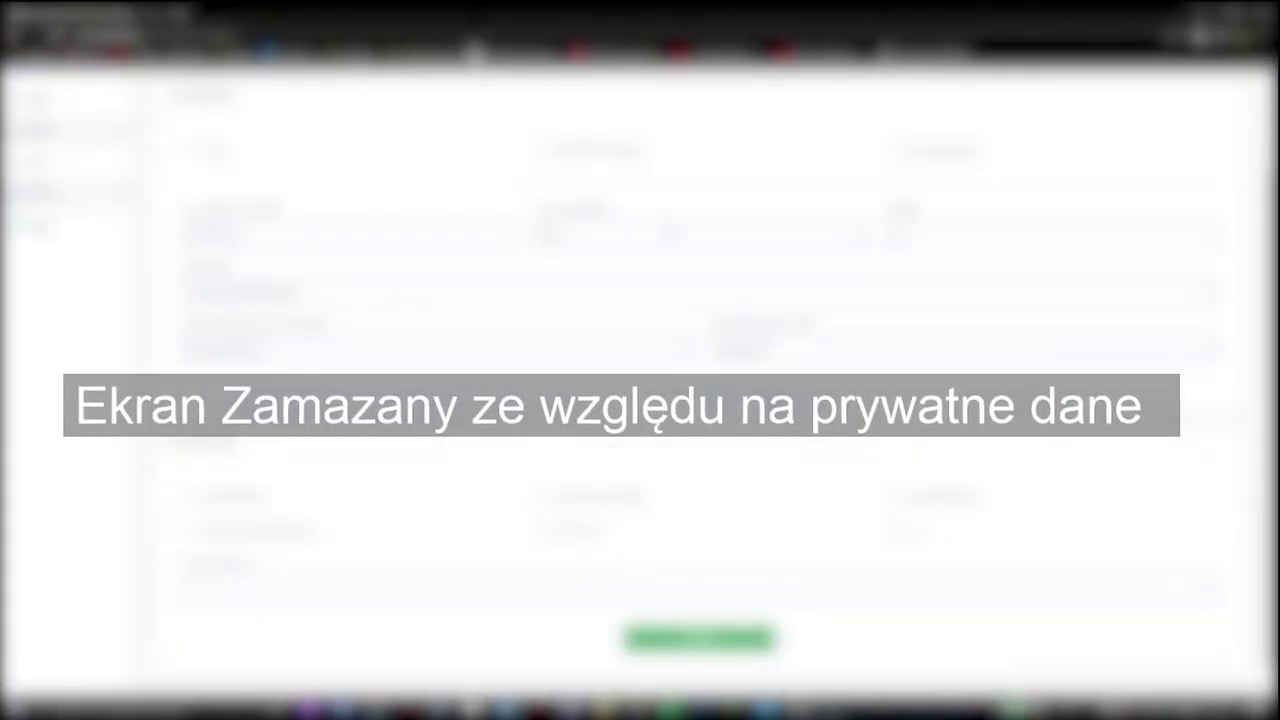
scroll(640, 400, up, 2)
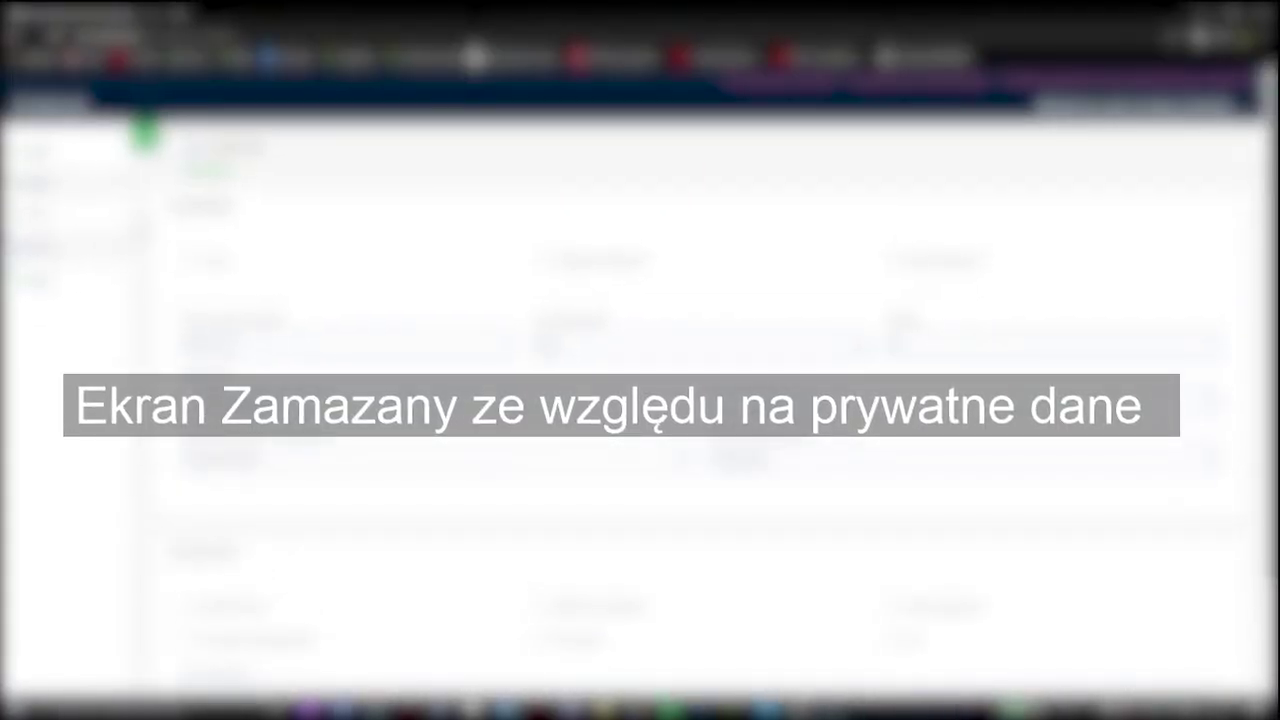
click(60, 215)
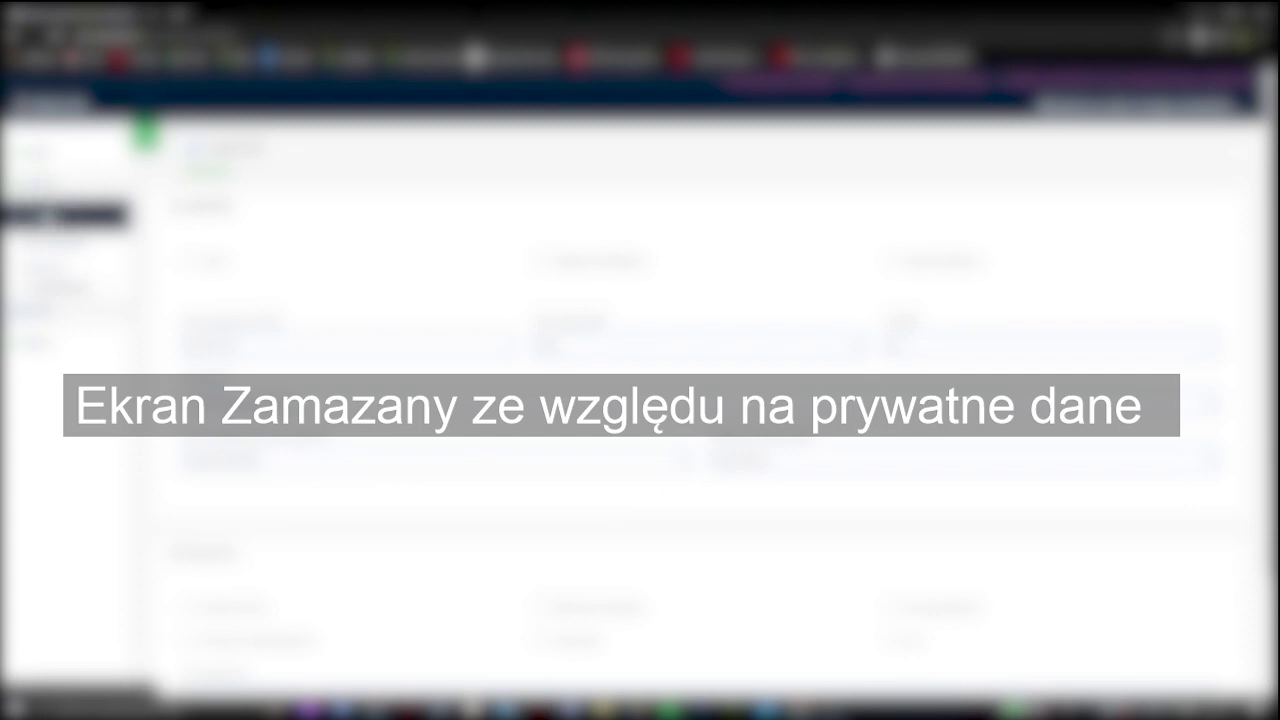
click(60, 250)
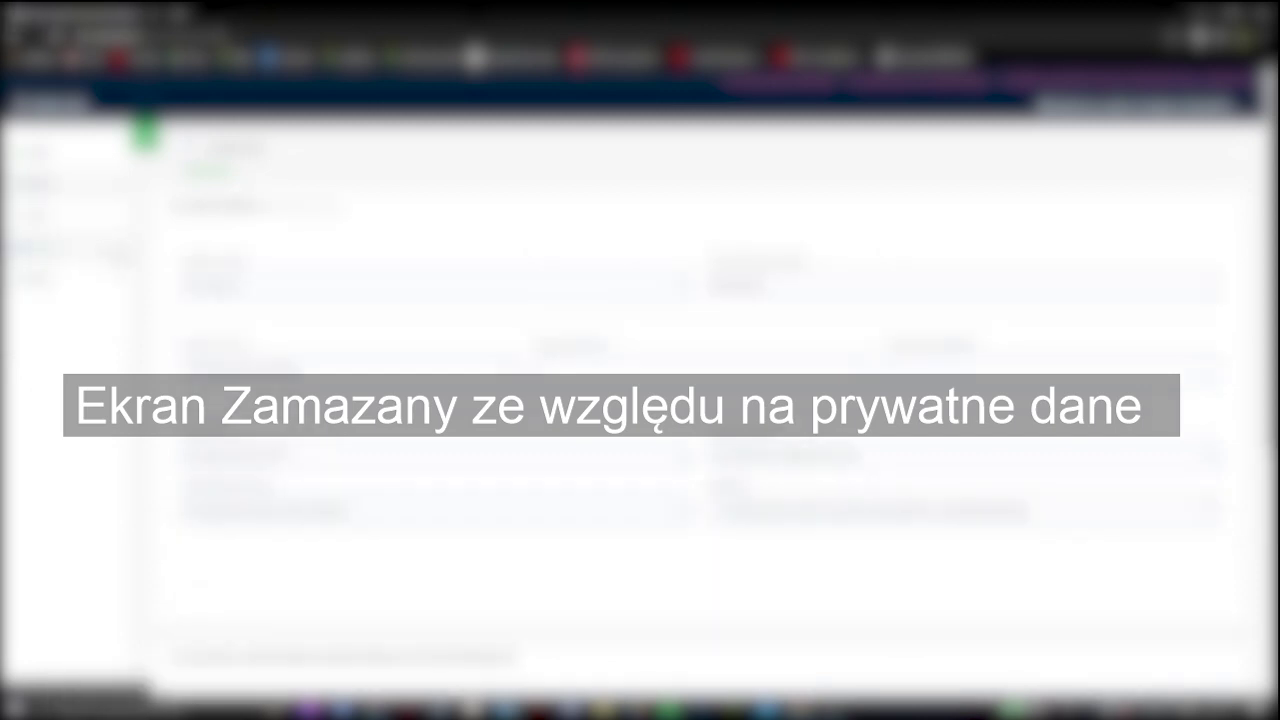